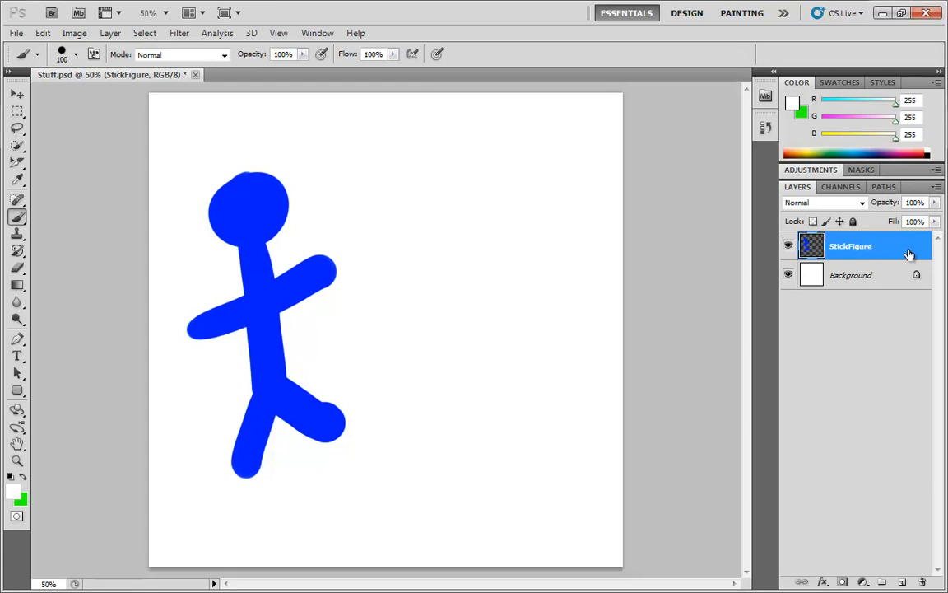
double_click(909, 253)
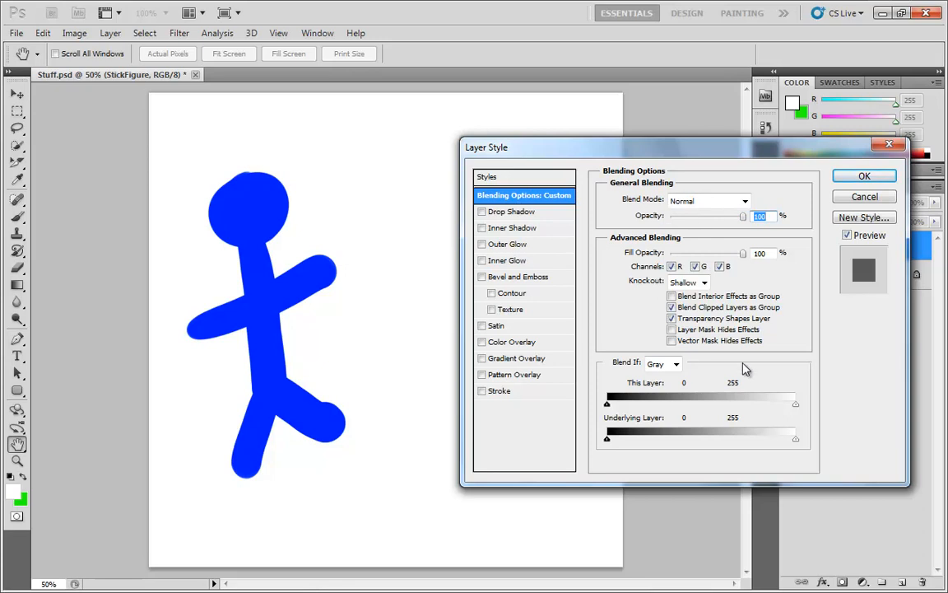
click(672, 317)
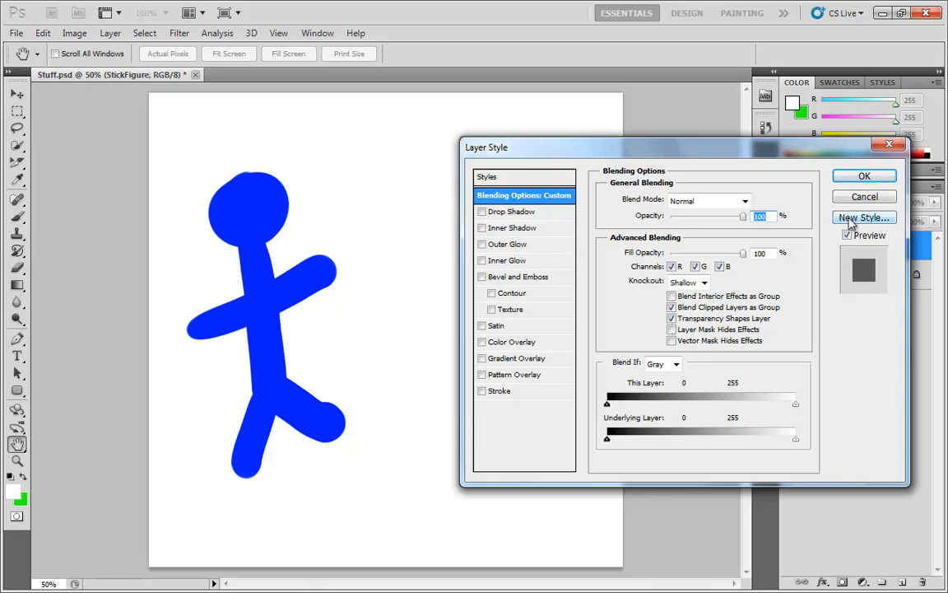
alt+click(867, 198)
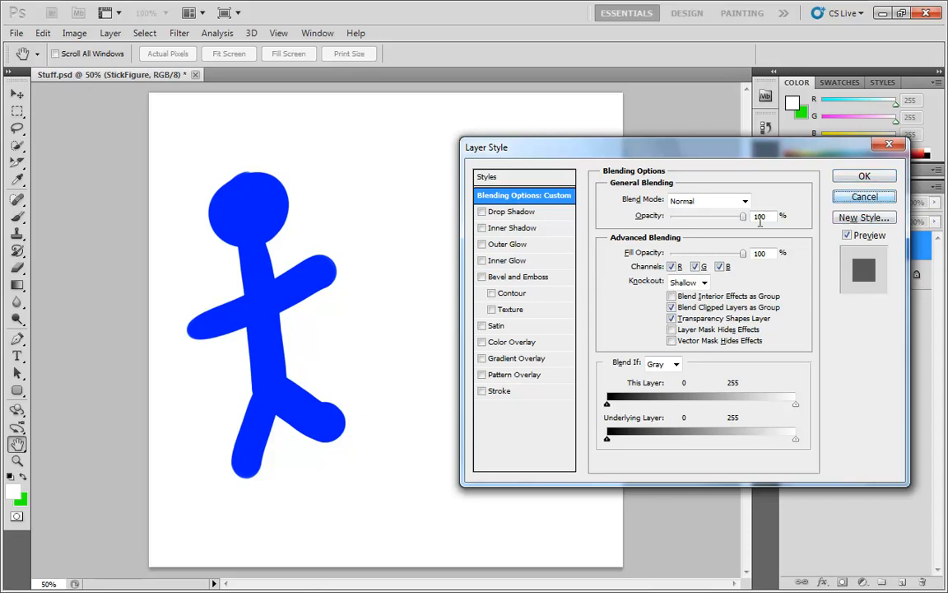
click(704, 282)
click(691, 298)
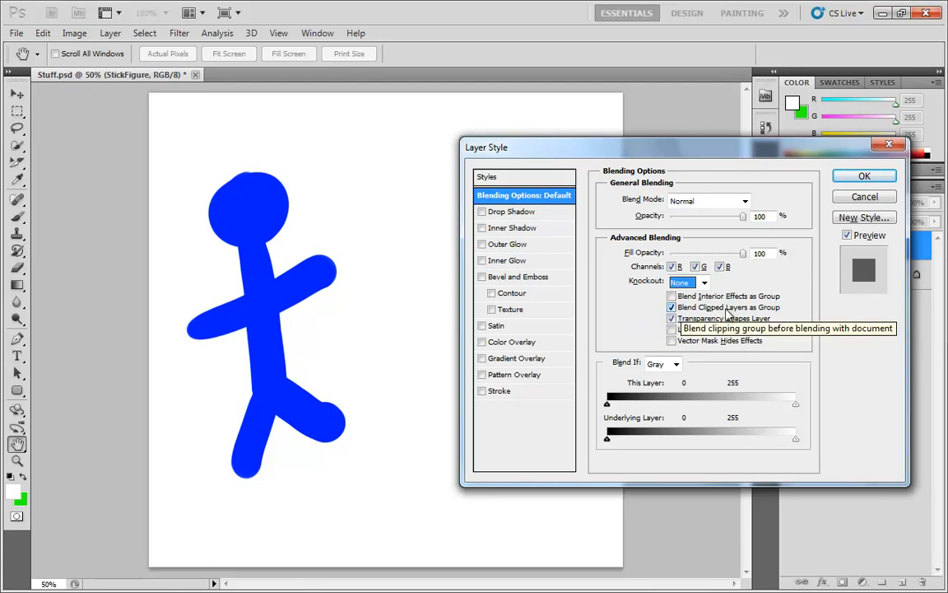
click(860, 197)
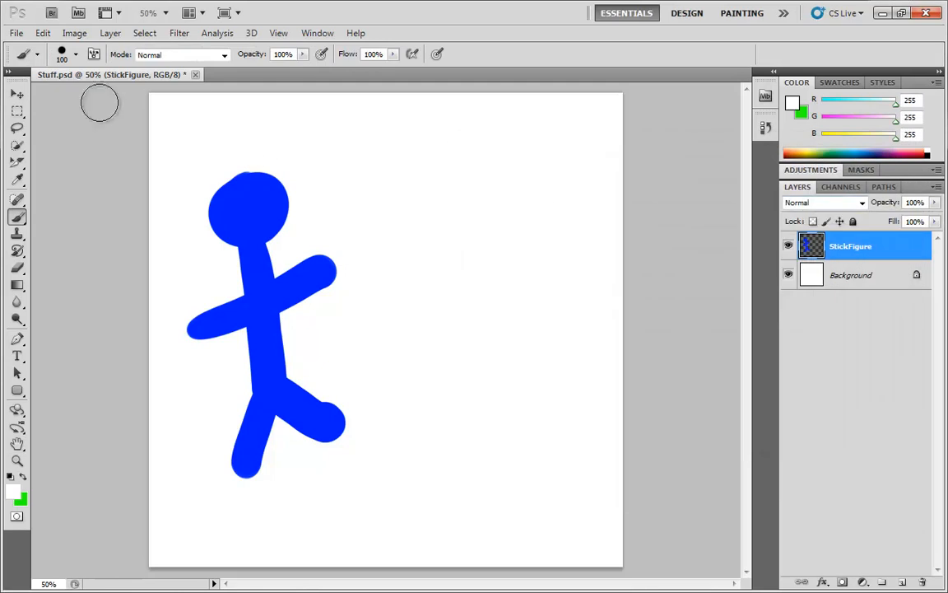
Step: Place the Koala picture scaled to about 175% above the StickFigure layer and clip it to that layer
click(17, 33)
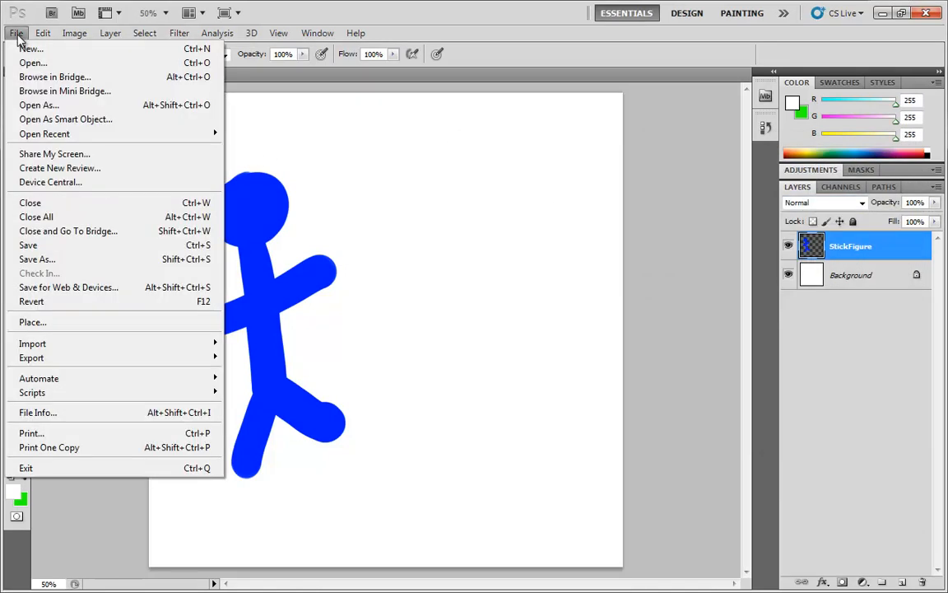
click(62, 322)
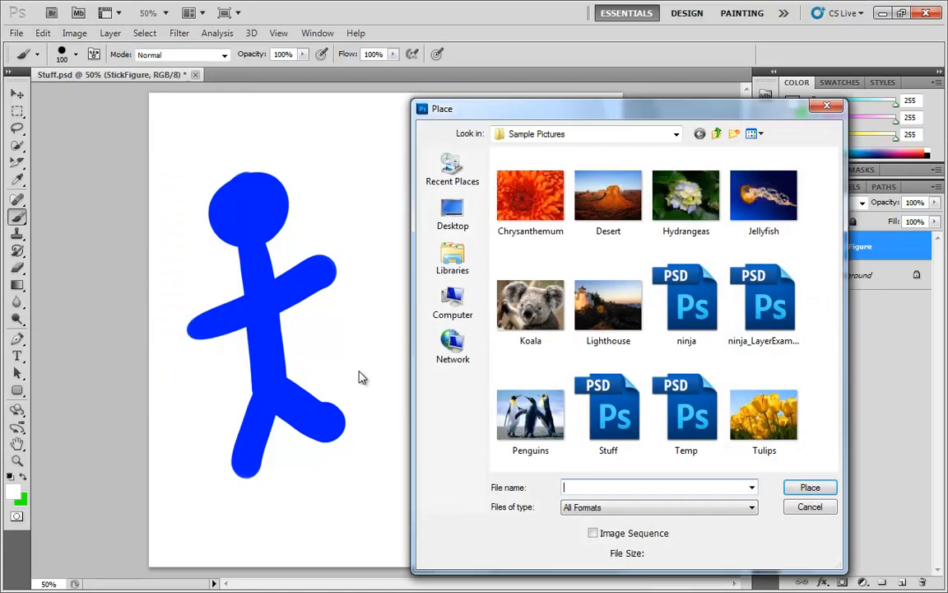
double_click(527, 298)
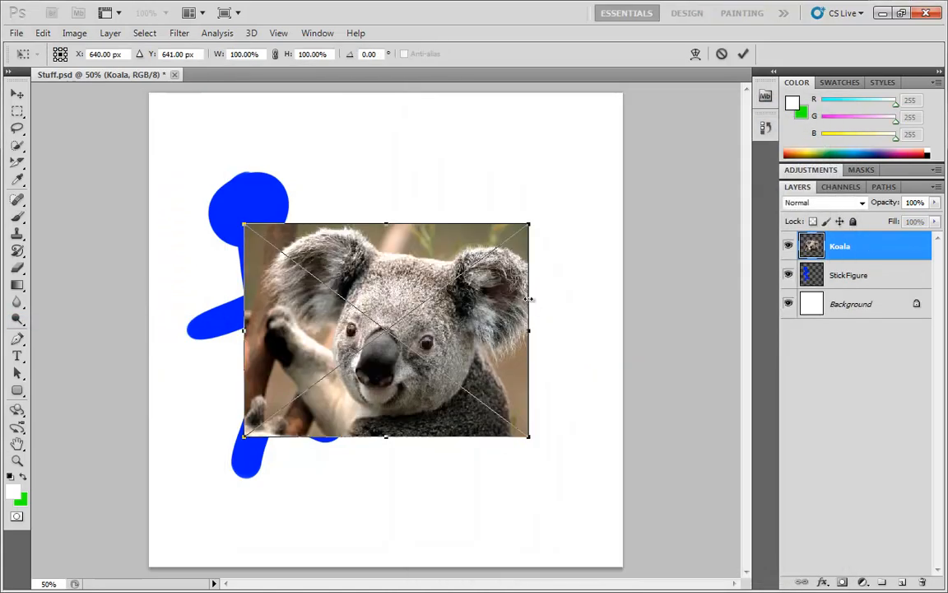
drag(527, 223, 656, 174)
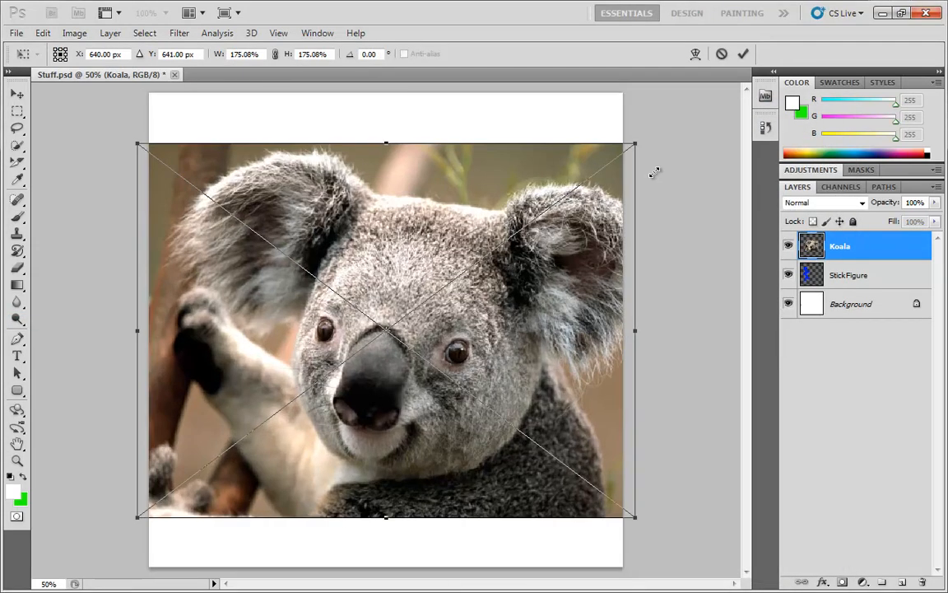
key(Return)
key(b)
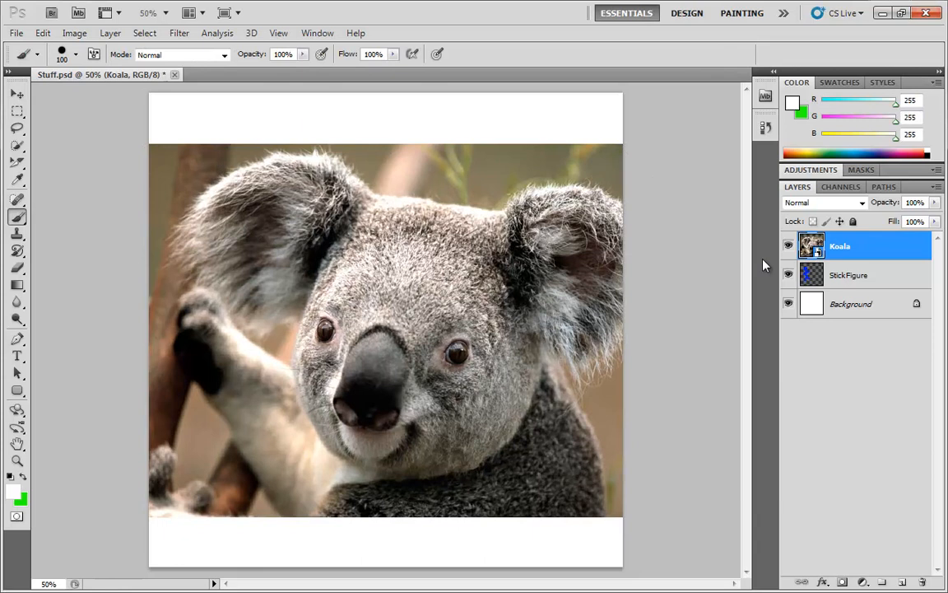
alt+click(848, 261)
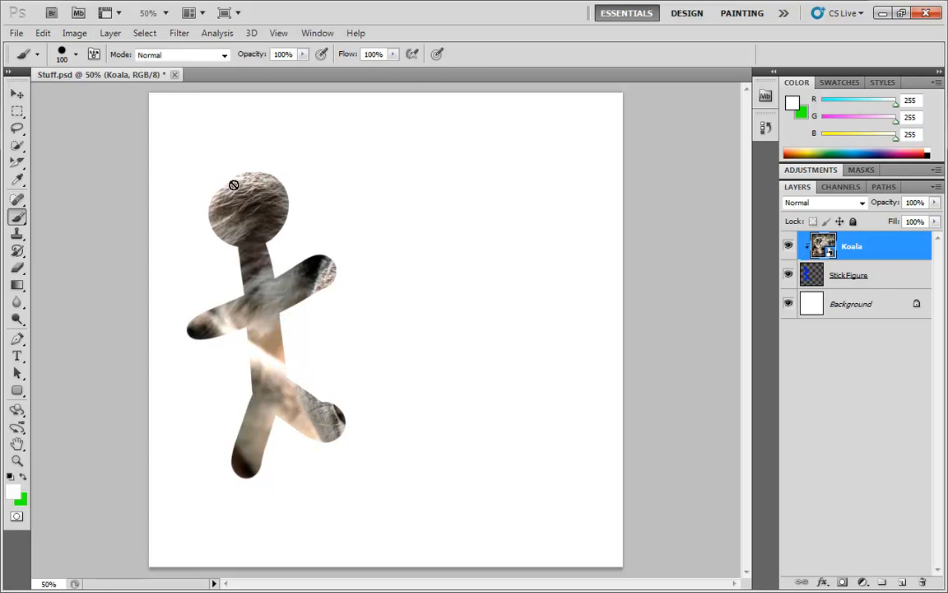
Step: Turn off Blend Clipped Layers as Group on StickFigure and set its fill opacity to 52%, comparing the figure with Koala hidden and shown
double_click(913, 276)
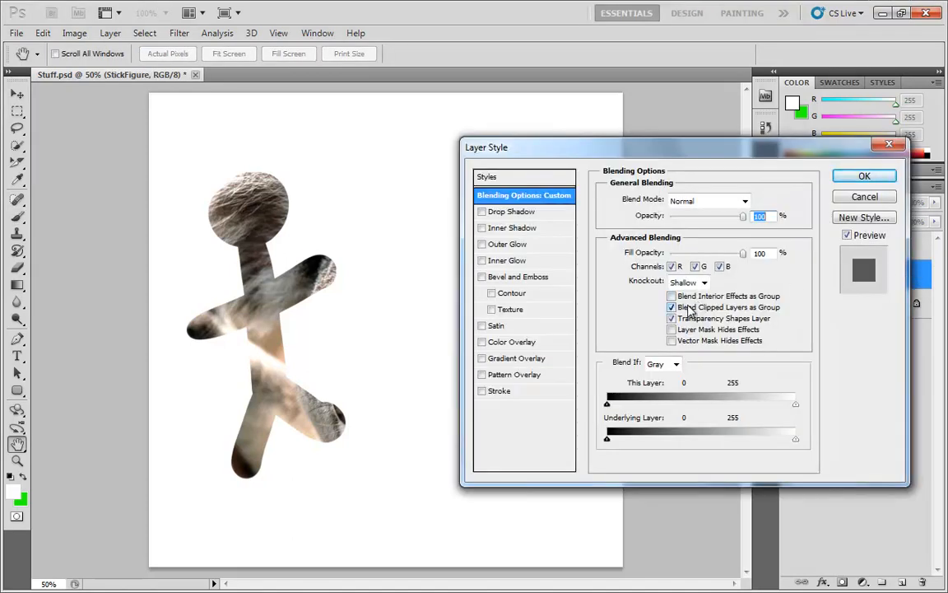
mouse_move(742, 252)
mouse_down()
mouse_move(668, 257)
mouse_move(752, 254)
mouse_move(665, 258)
mouse_move(772, 258)
mouse_move(695, 253)
mouse_move(745, 255)
mouse_up()
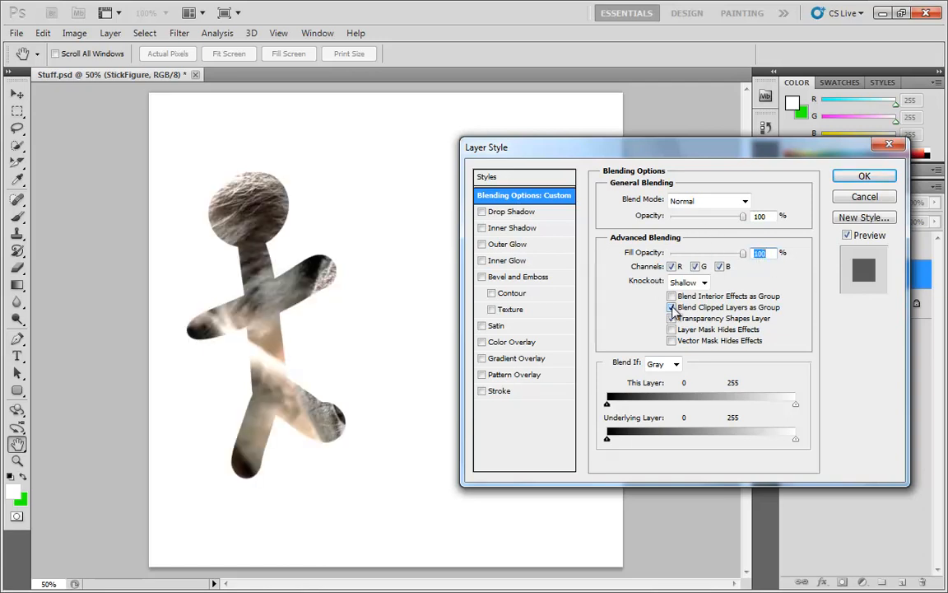
drag(746, 254, 770, 254)
drag(741, 254, 710, 254)
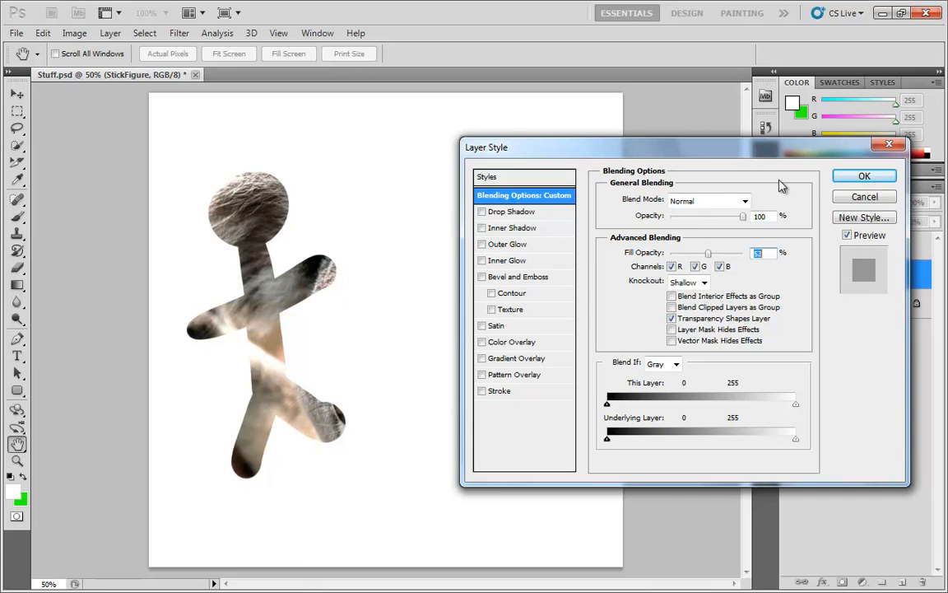
click(865, 177)
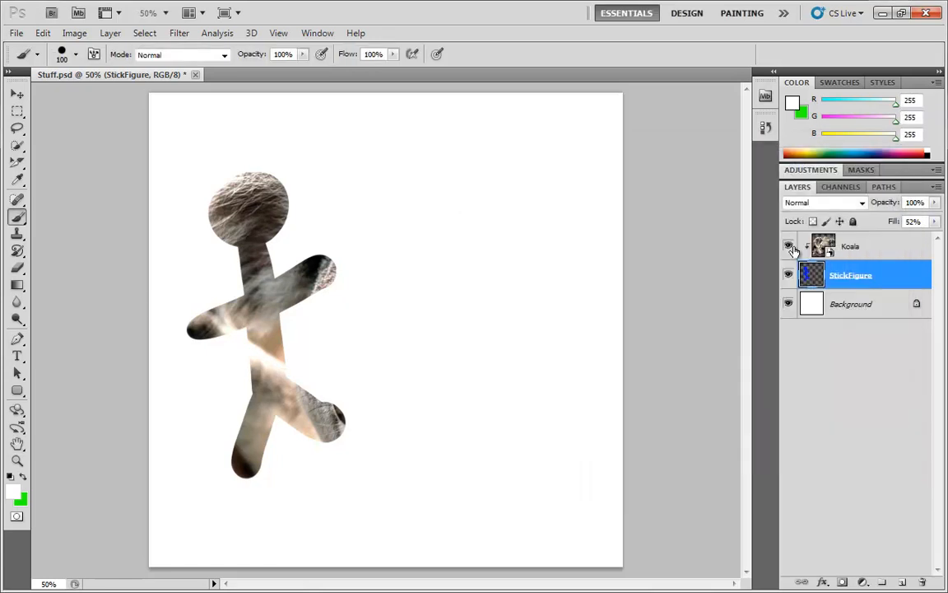
click(789, 247)
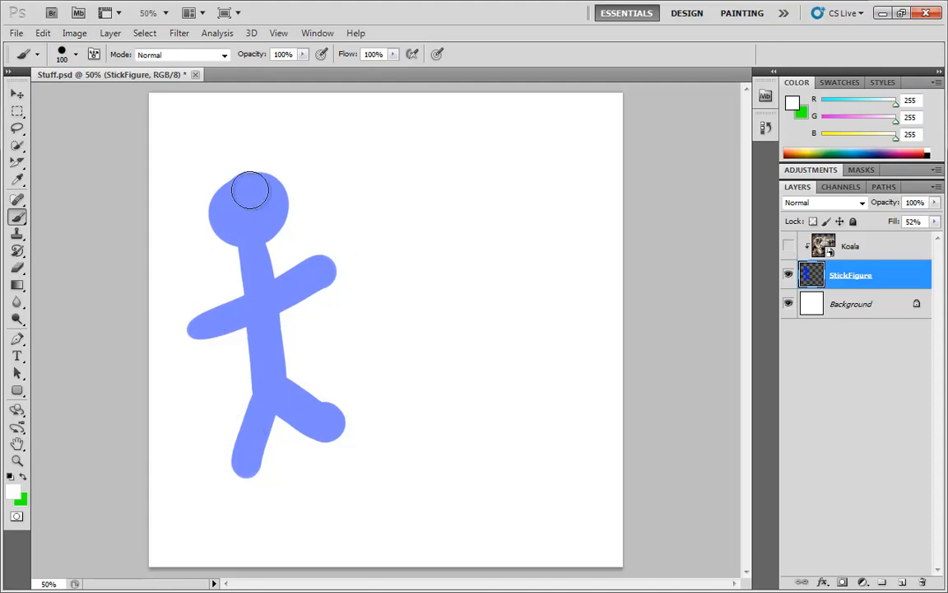
click(789, 247)
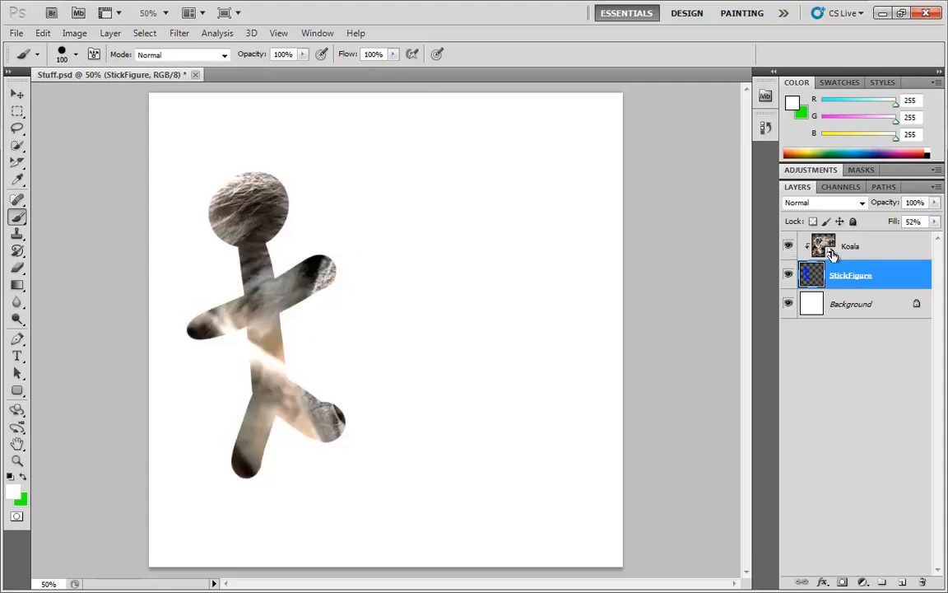
Step: Turn Blend Clipped Layers as Group back on for StickFigure and set its fill opacity to 100%
double_click(920, 278)
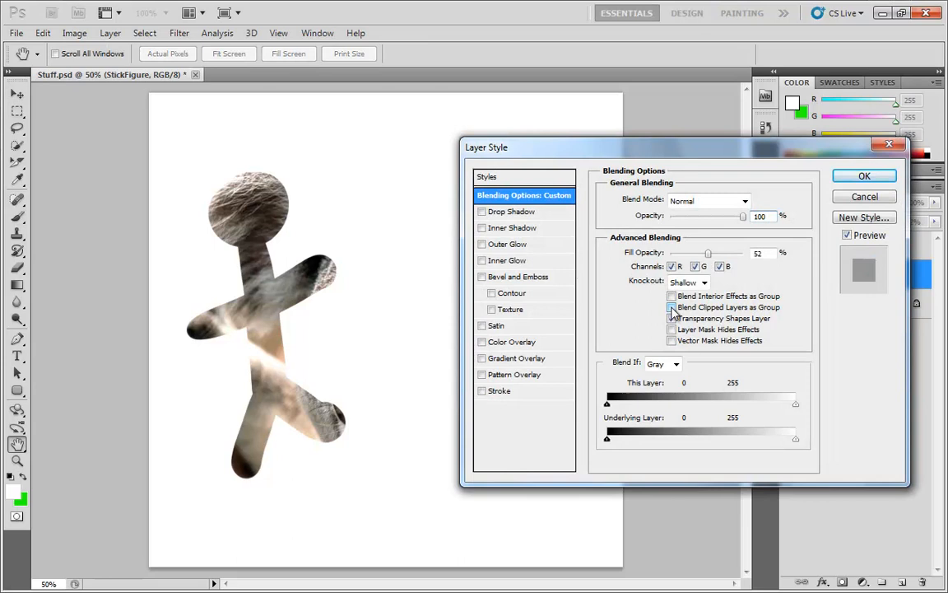
click(672, 307)
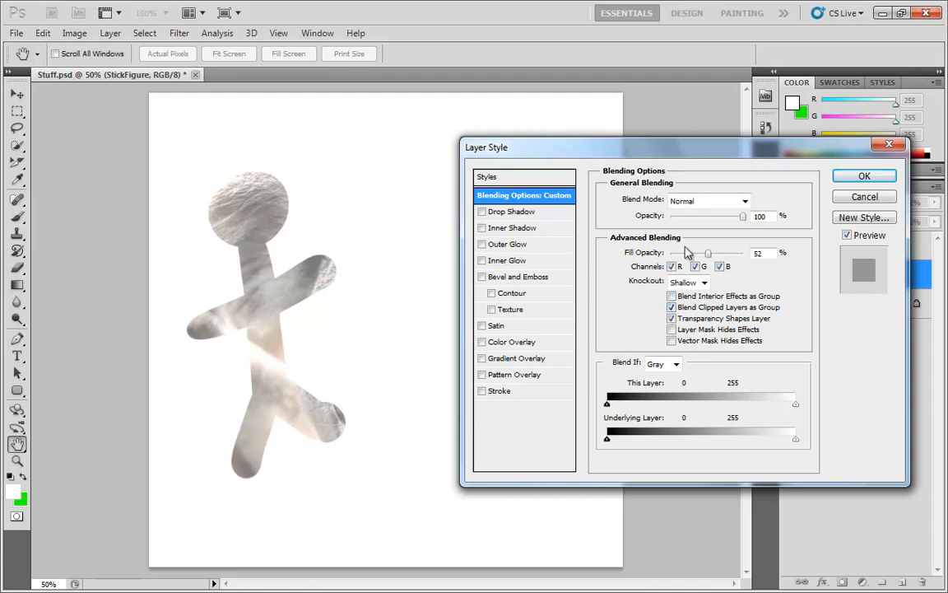
mouse_move(709, 254)
mouse_down()
mouse_move(743, 256)
mouse_move(674, 254)
mouse_move(769, 272)
mouse_move(680, 254)
mouse_move(745, 255)
mouse_move(698, 254)
mouse_move(713, 254)
mouse_up()
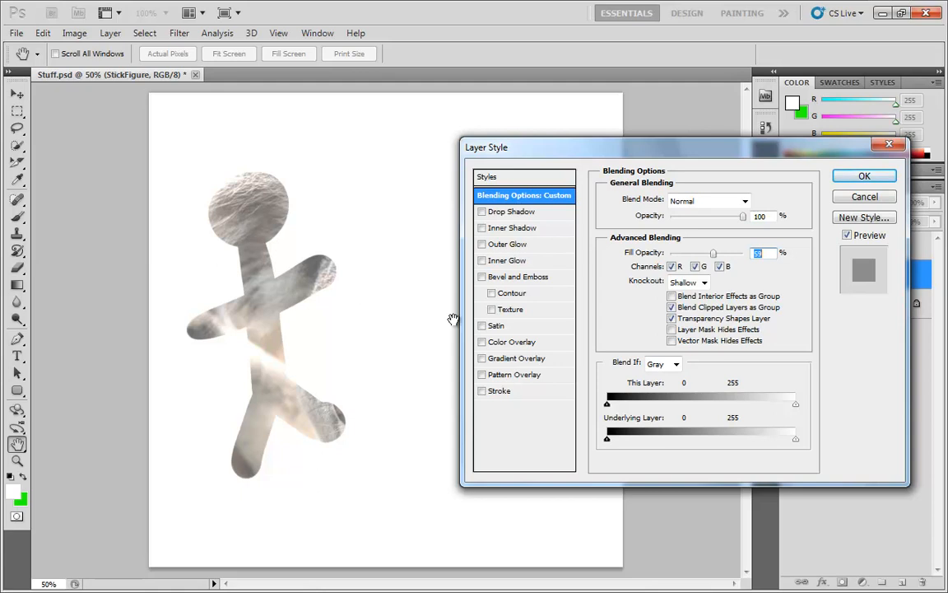
drag(715, 253, 745, 258)
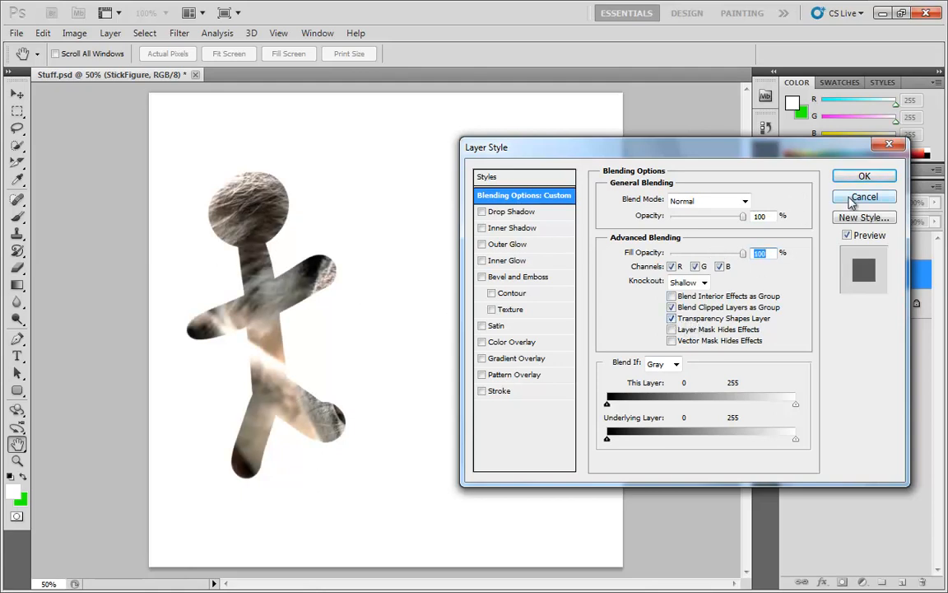
click(865, 176)
Step: Release the Koala layer from its clipping mask and hide it
click(905, 250)
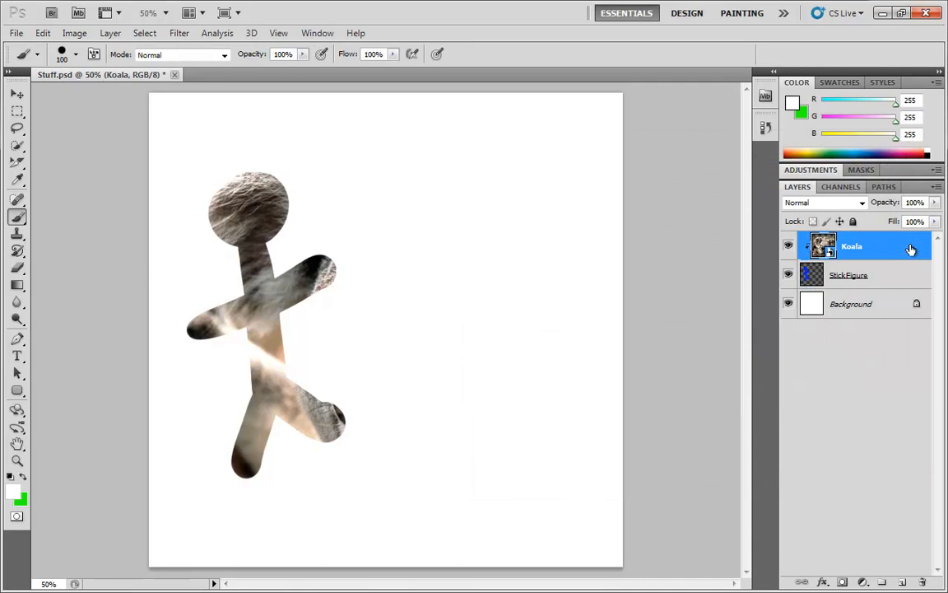
alt+click(867, 260)
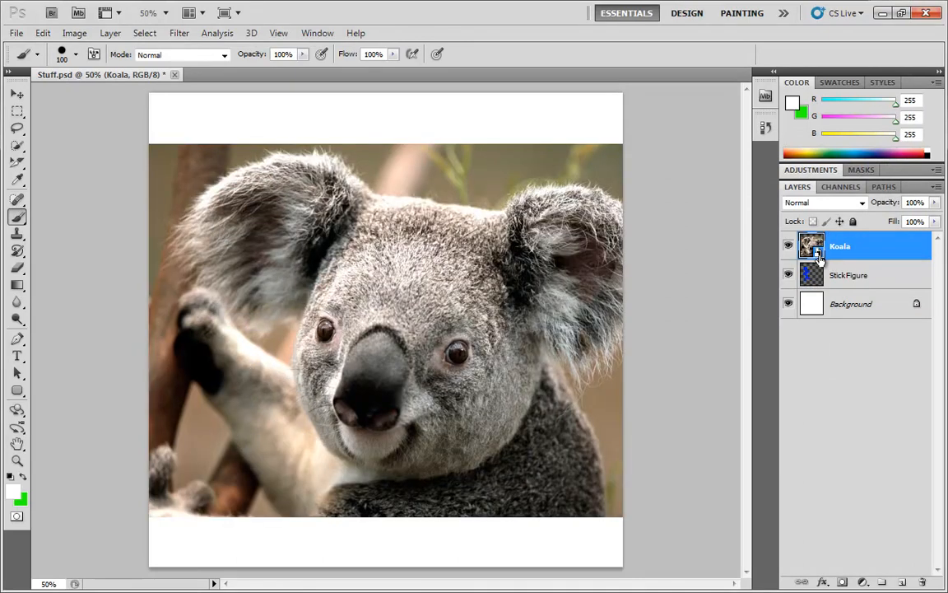
click(788, 246)
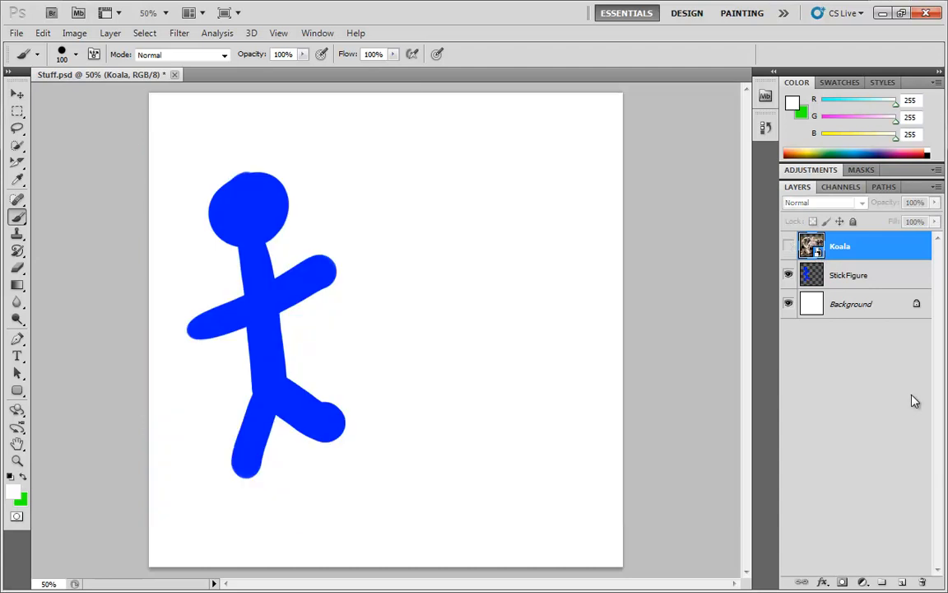
Step: Add an outer glow to the StickFigure layer and set the glow colour to black (000000)
double_click(910, 278)
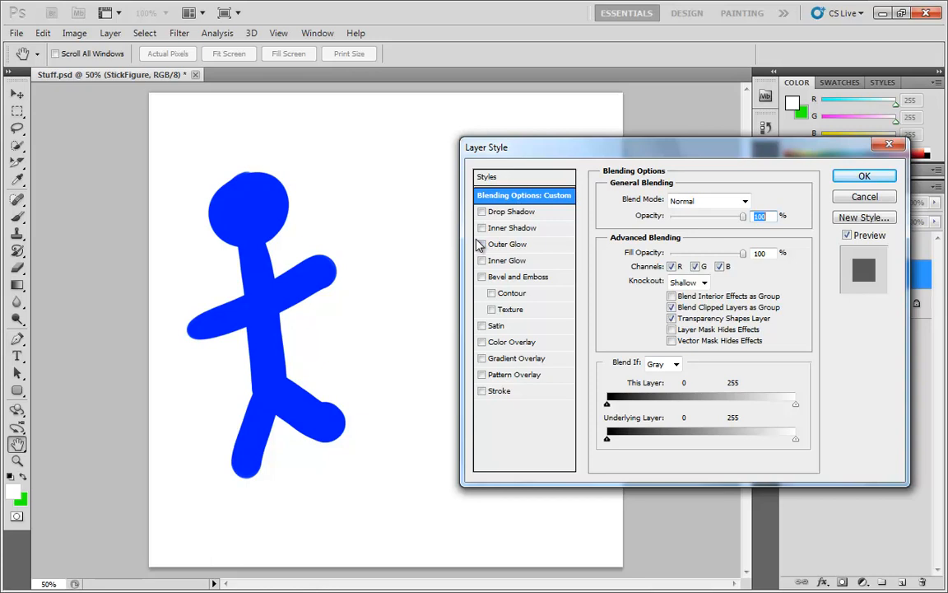
click(522, 246)
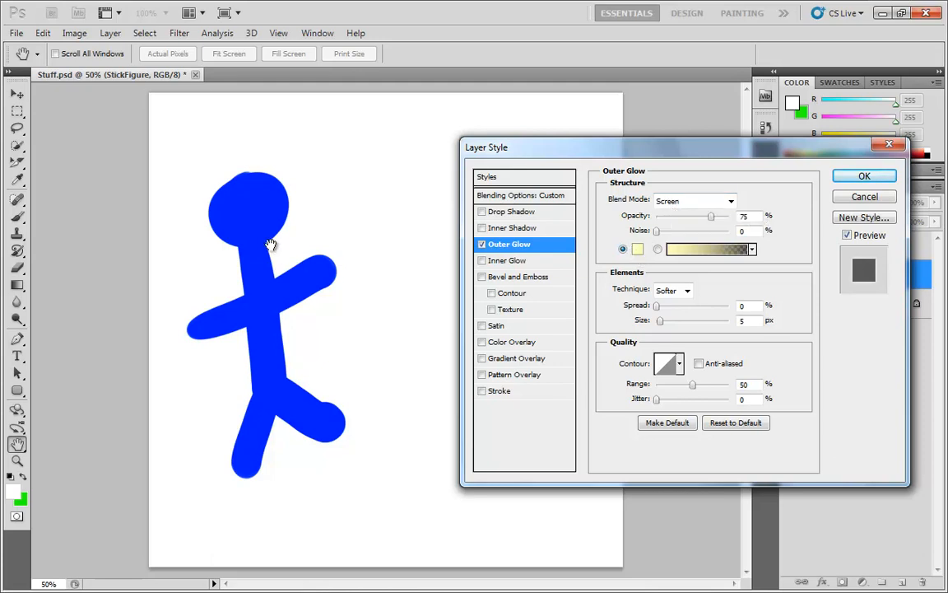
click(638, 251)
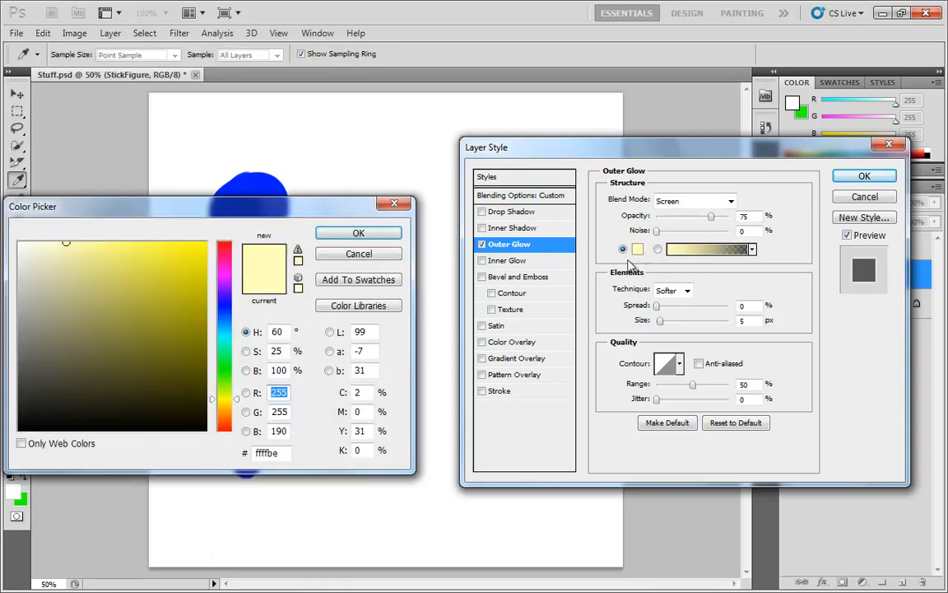
click(86, 364)
drag(87, 364, 17, 431)
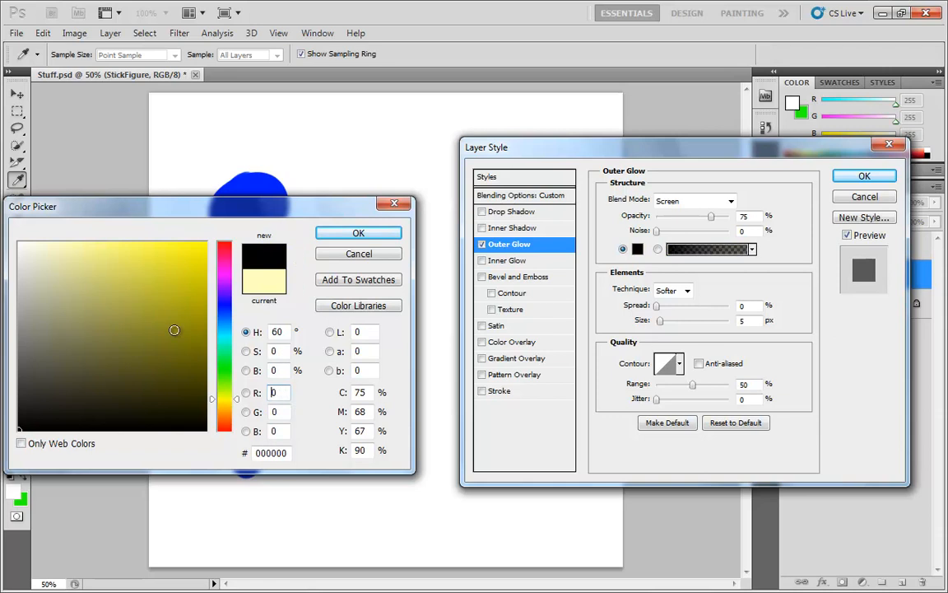
click(355, 237)
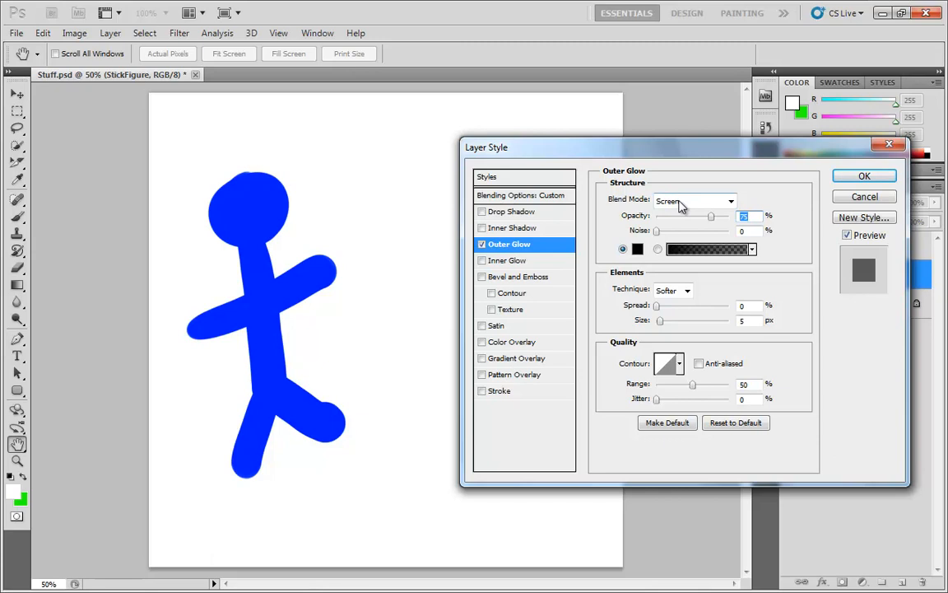
Step: Set the outer glow's blend mode to Normal and its size to 87 px
click(681, 202)
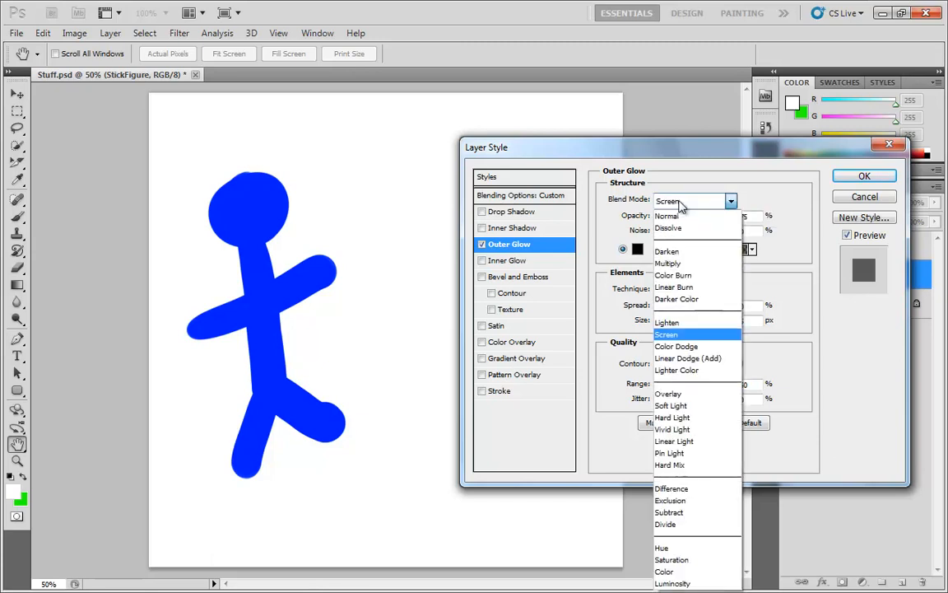
click(668, 214)
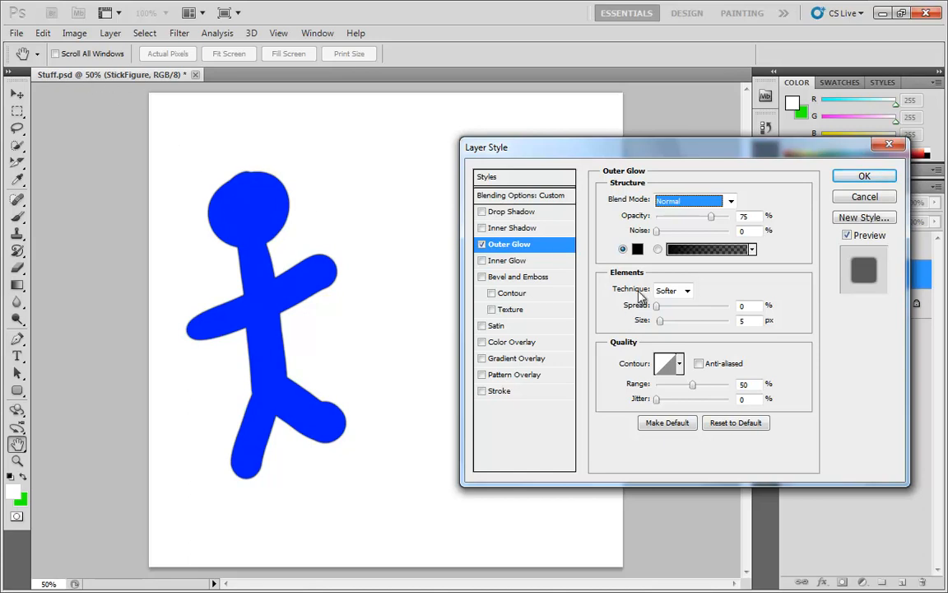
drag(661, 321, 688, 331)
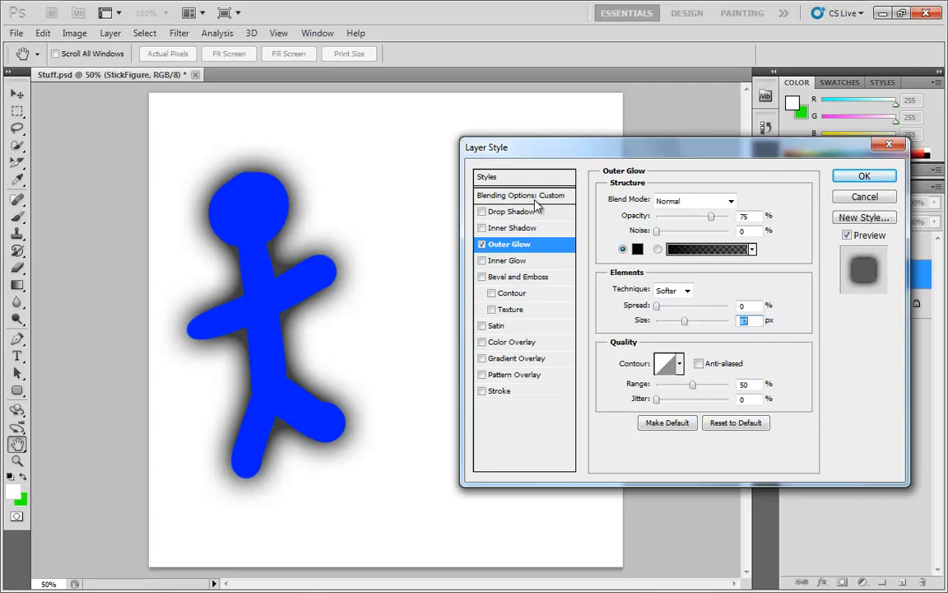
Step: Turn off Transparency Shapes Layer in the StickFigure layer's blending options
click(534, 196)
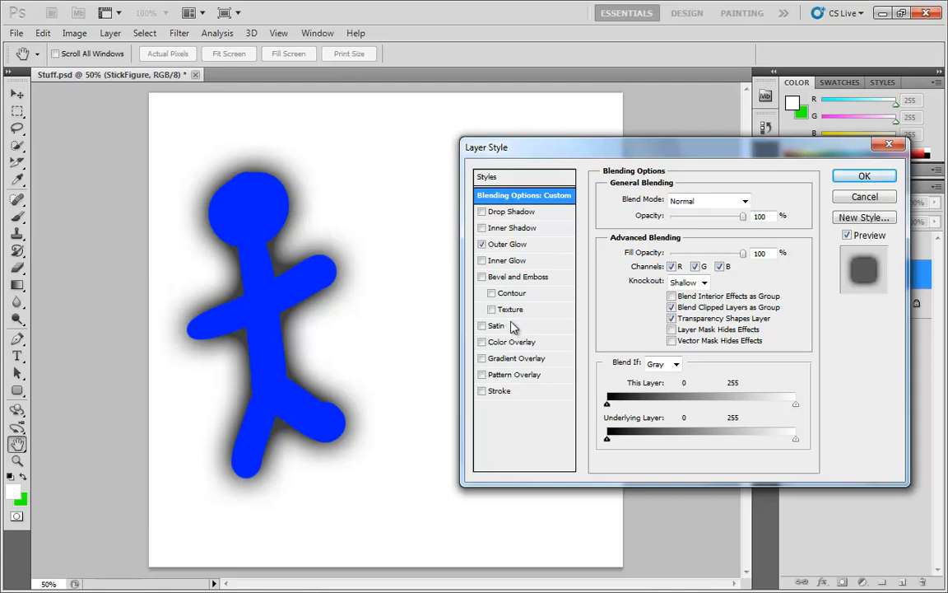
click(672, 319)
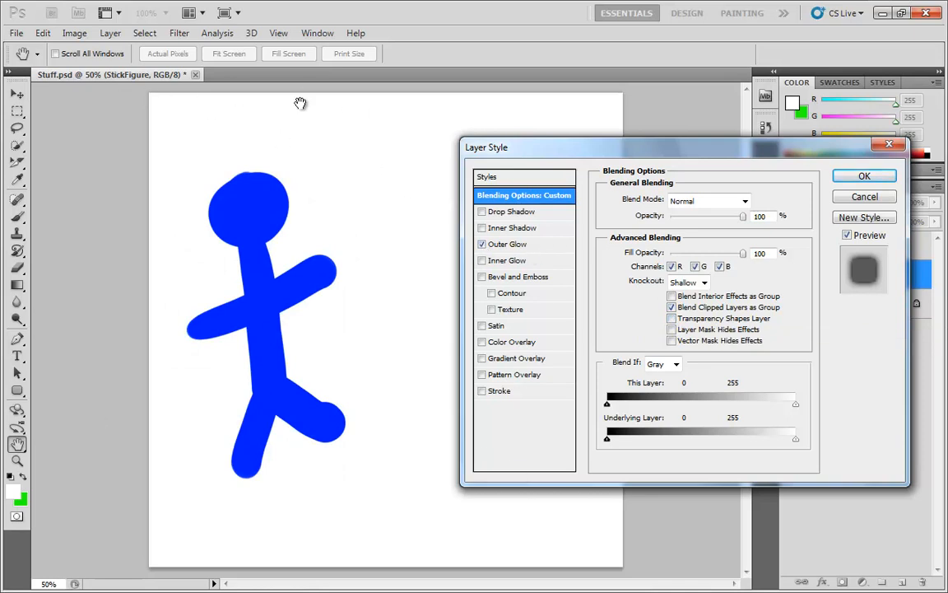
Step: Add a black (000000) inner glow to StickFigure with Normal blend mode and a size of 213 px
click(519, 261)
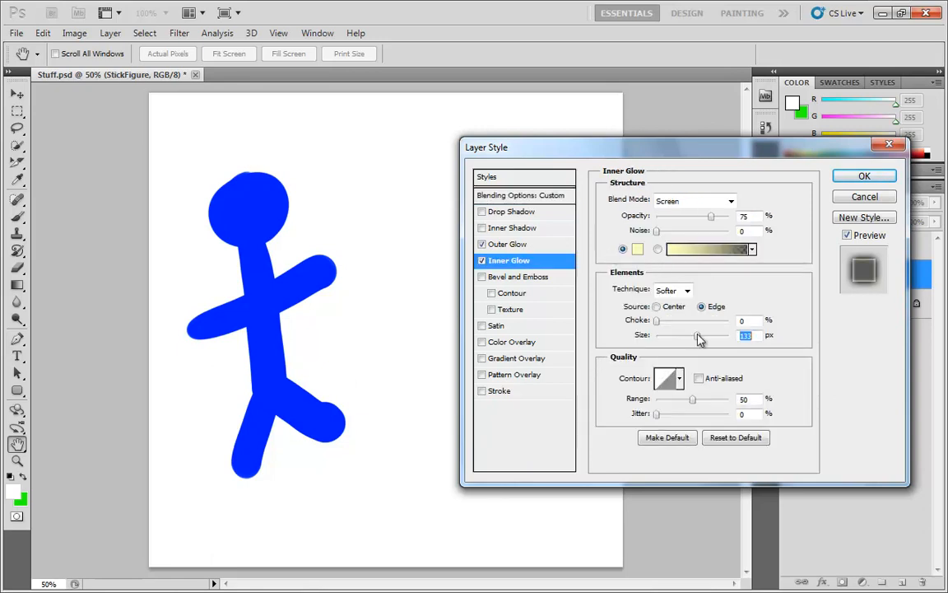
click(637, 248)
drag(77, 280, 18, 430)
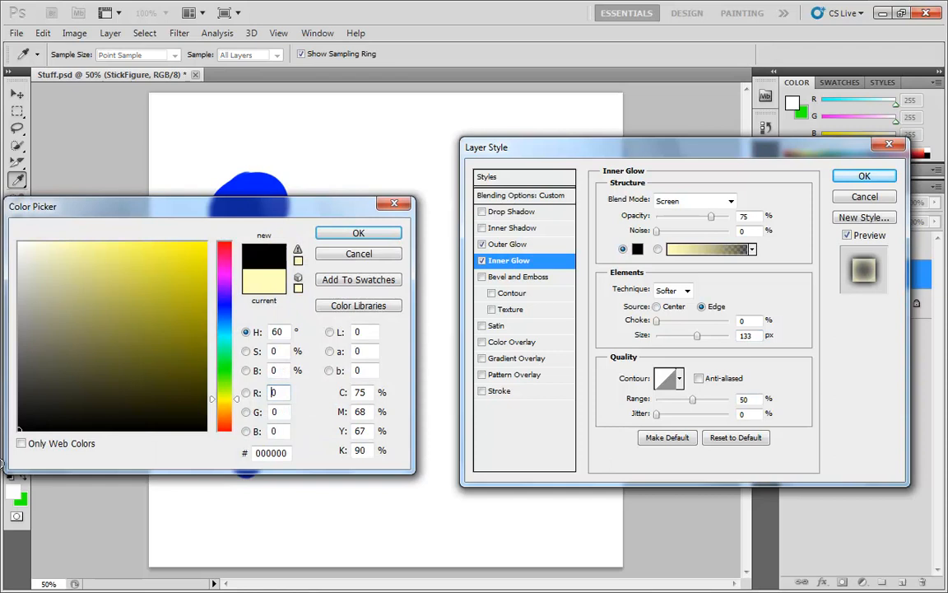
click(354, 234)
click(726, 201)
click(667, 212)
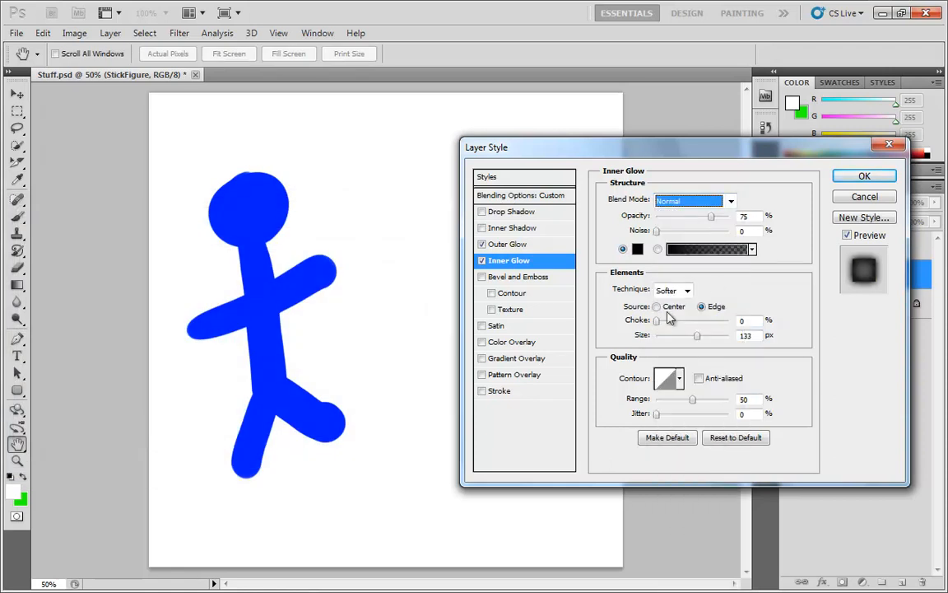
drag(698, 335, 719, 336)
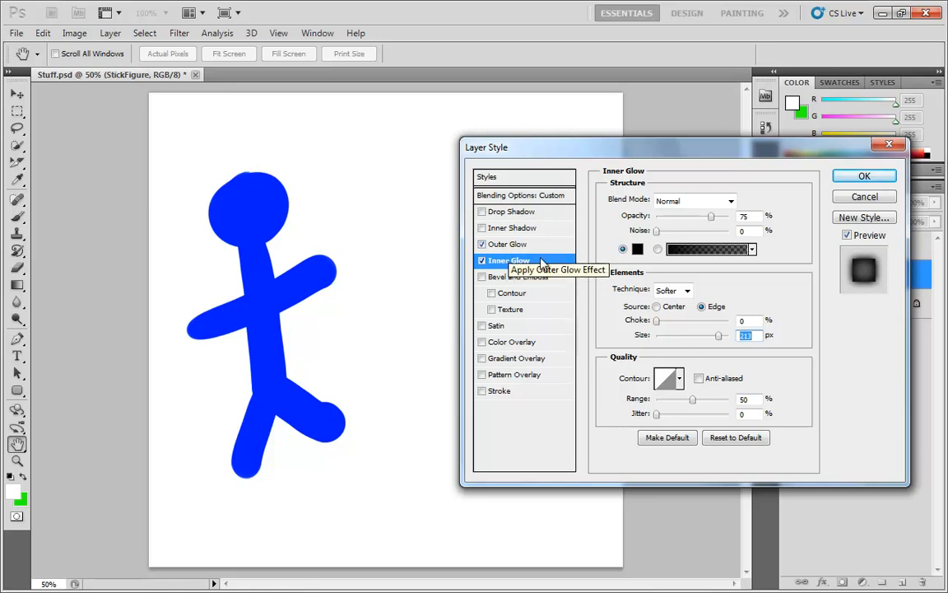
Step: Turn Transparency Shapes Layer back on for StickFigure and set the inner glow's size to 59 px
click(531, 195)
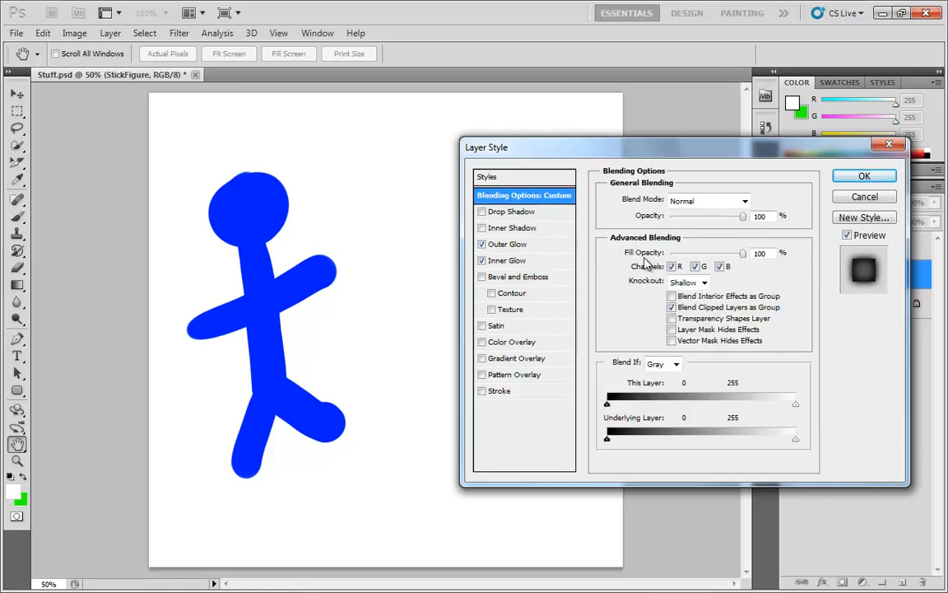
click(672, 318)
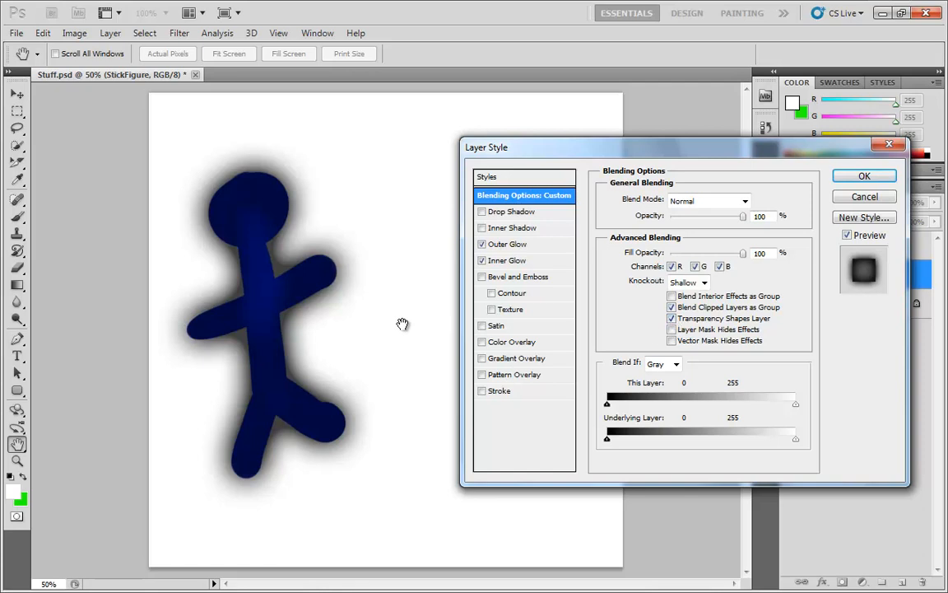
click(532, 262)
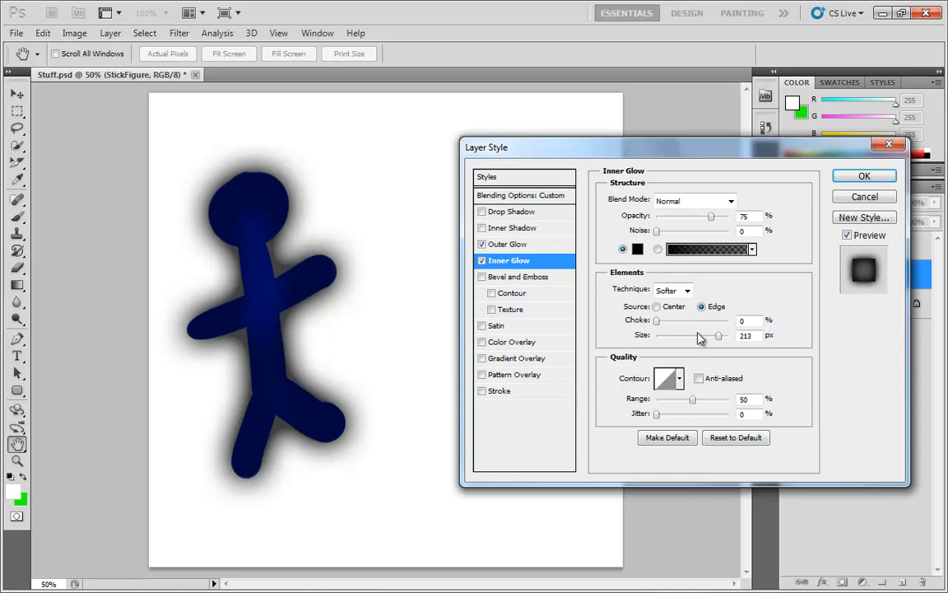
drag(718, 335, 676, 341)
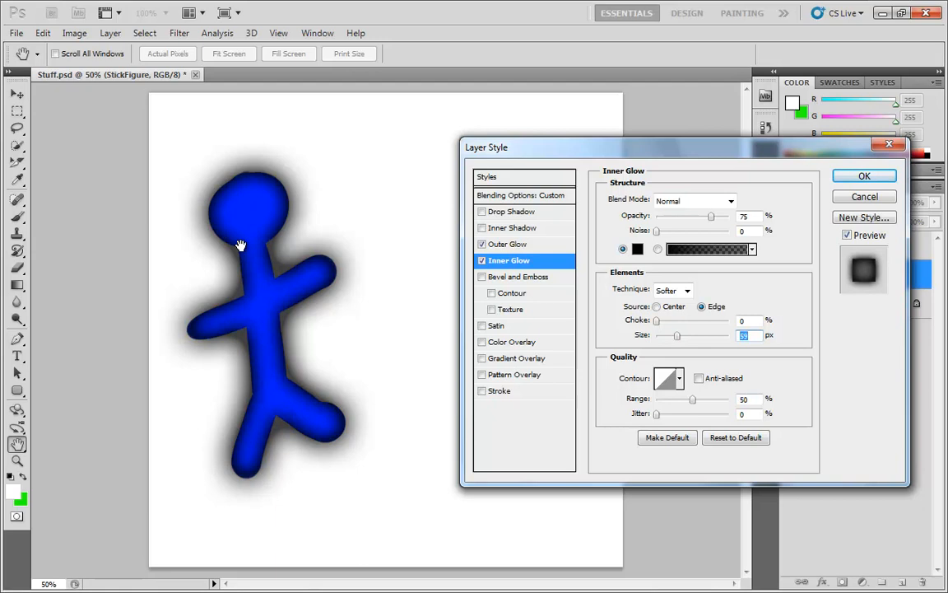
Step: Switch Transparency Shapes Layer off and back on to compare its influence on both glows
click(512, 194)
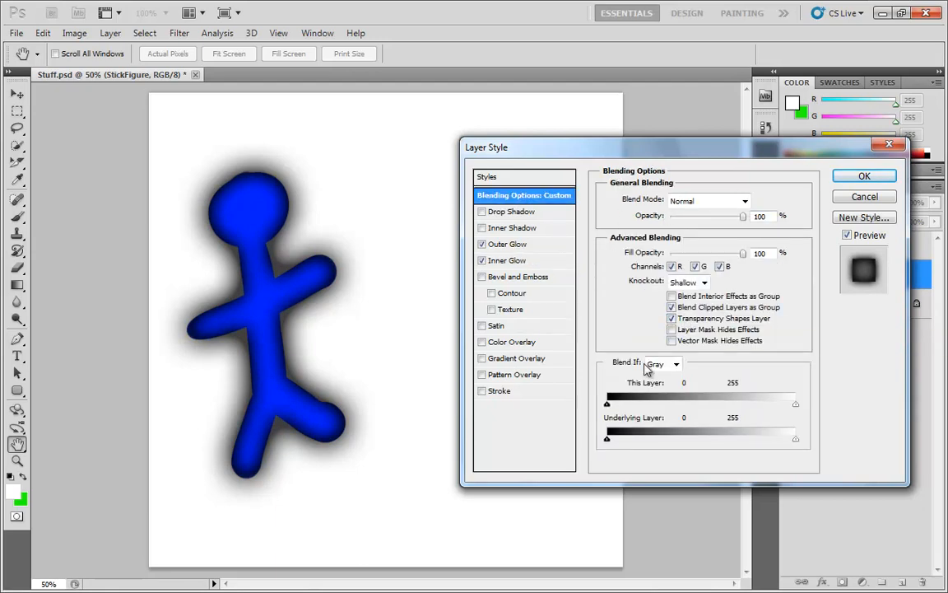
click(672, 318)
click(672, 319)
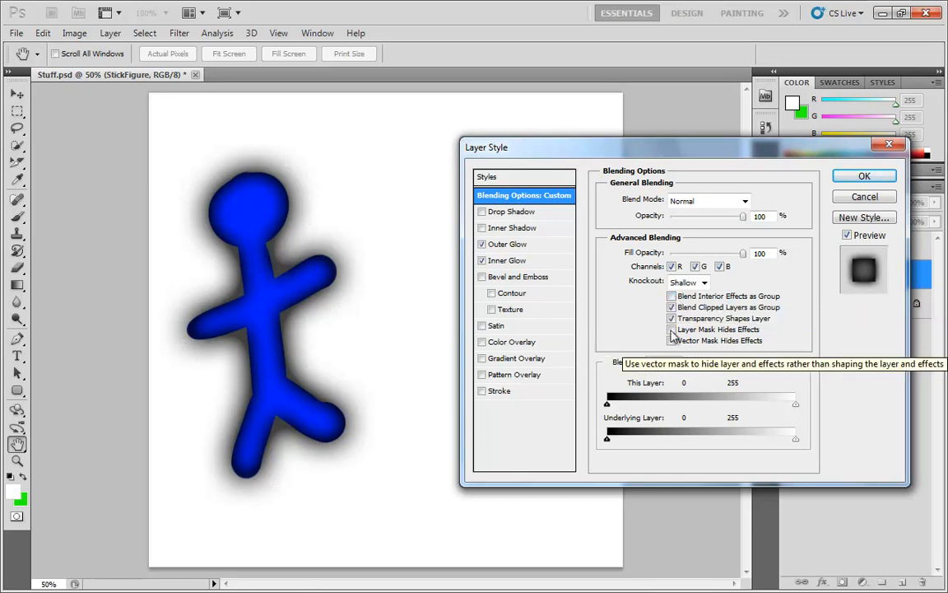
Step: Turn off the outer glow and inner glow effects on StickFigure
click(483, 245)
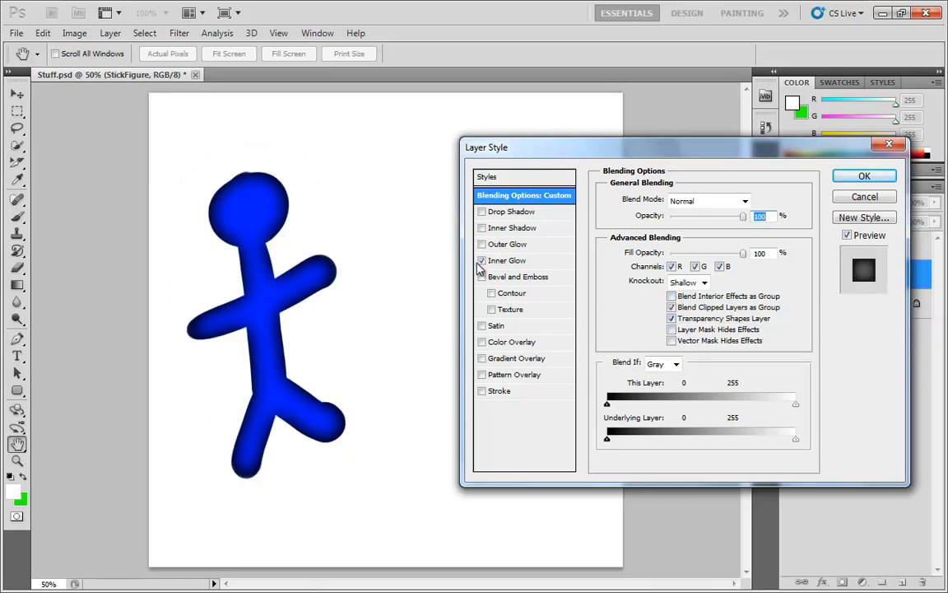
click(482, 260)
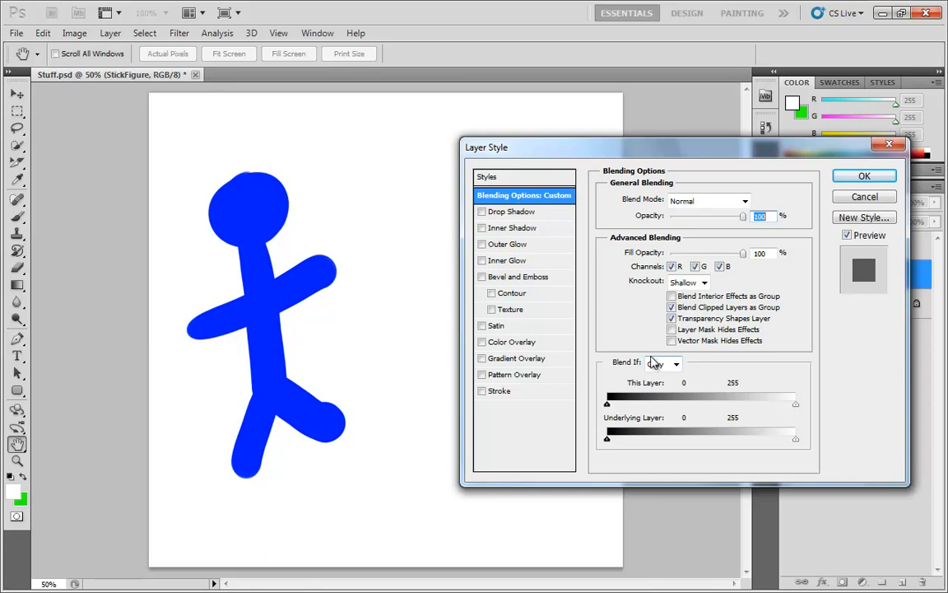
Step: Re-enable StickFigure's inner glow with colour ffe9e9 and Screen blend mode, and return to the blending options
click(512, 260)
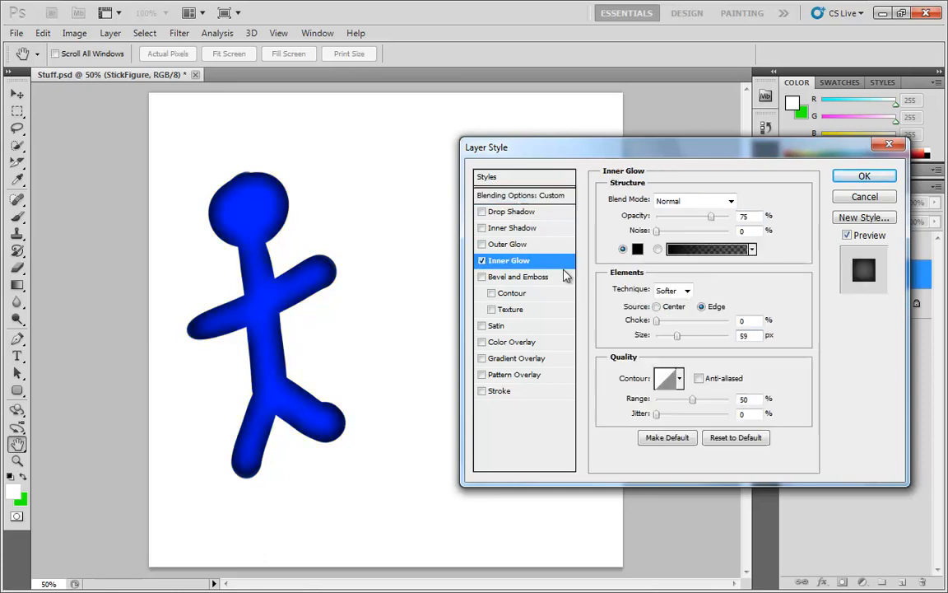
click(637, 249)
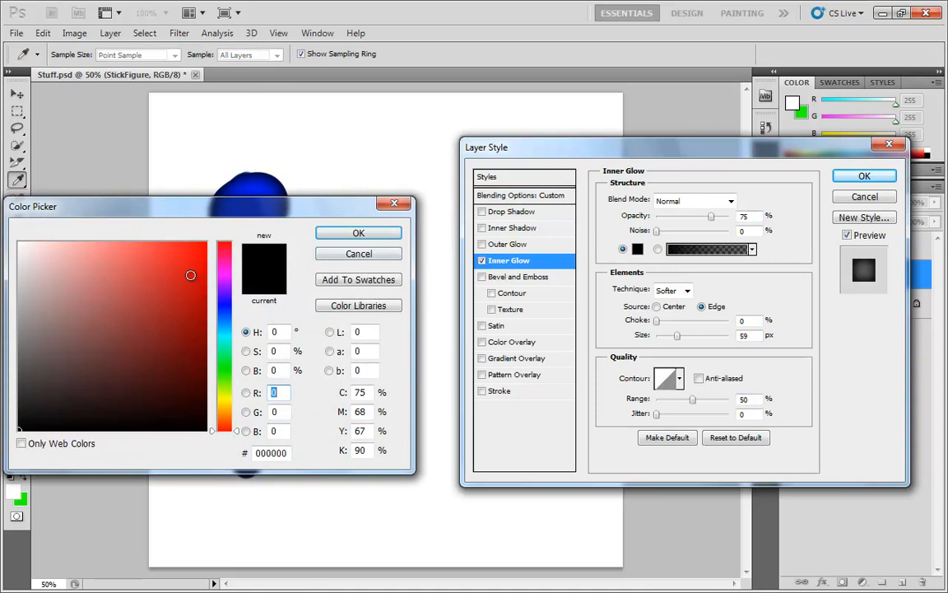
drag(108, 268, 34, 242)
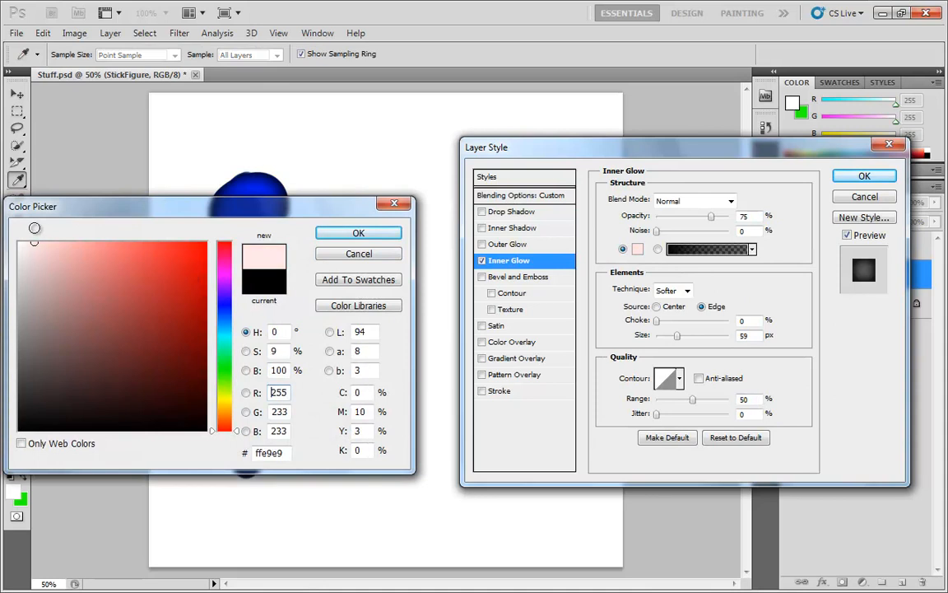
click(355, 234)
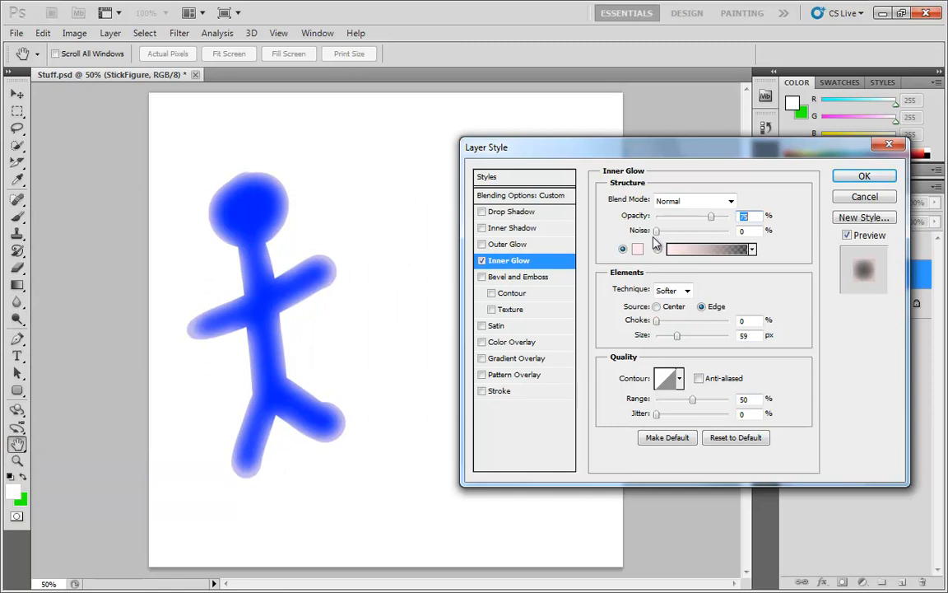
click(669, 201)
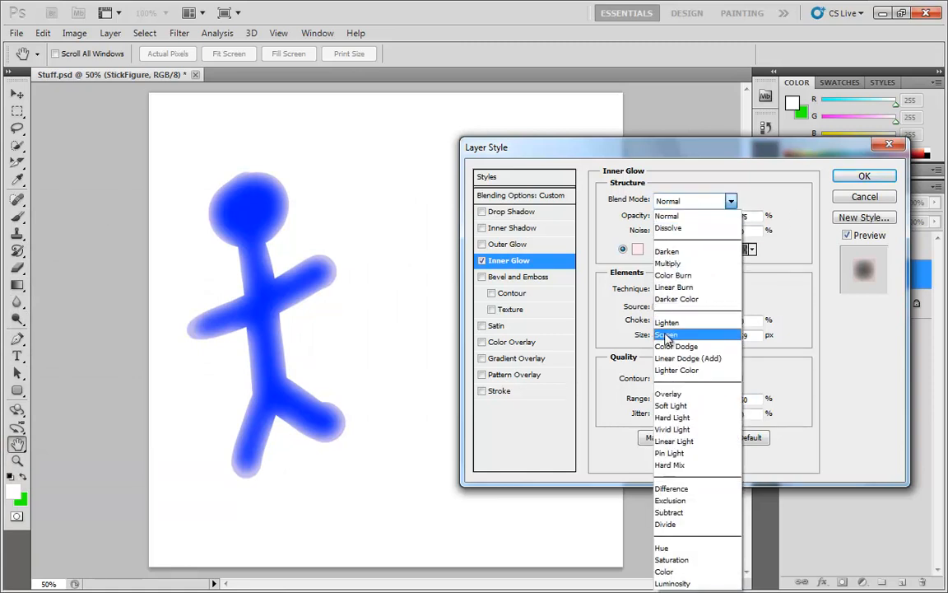
click(667, 335)
drag(681, 156, 680, 101)
click(532, 145)
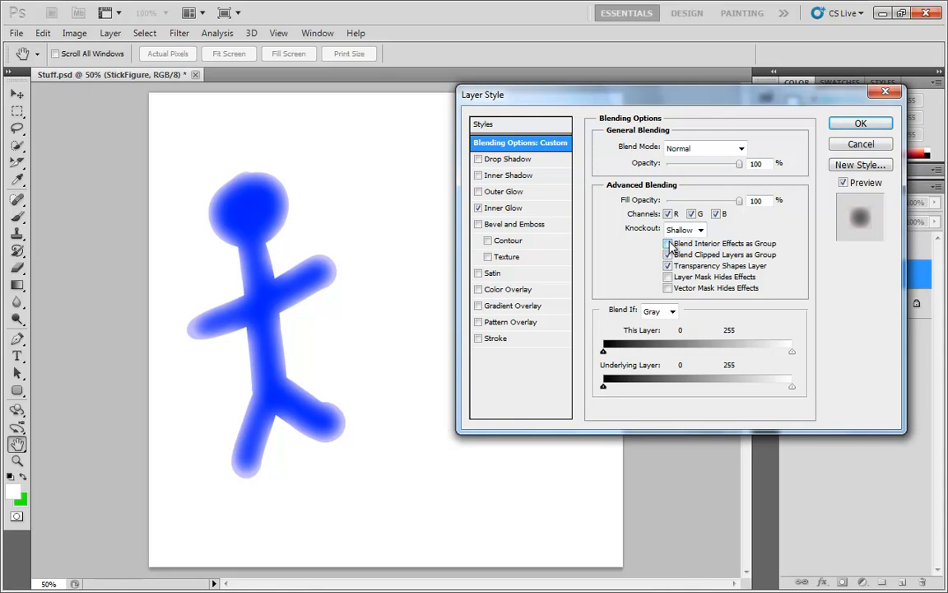
Step: Change the inner glow's colour to black and its blend mode to Normal
click(515, 207)
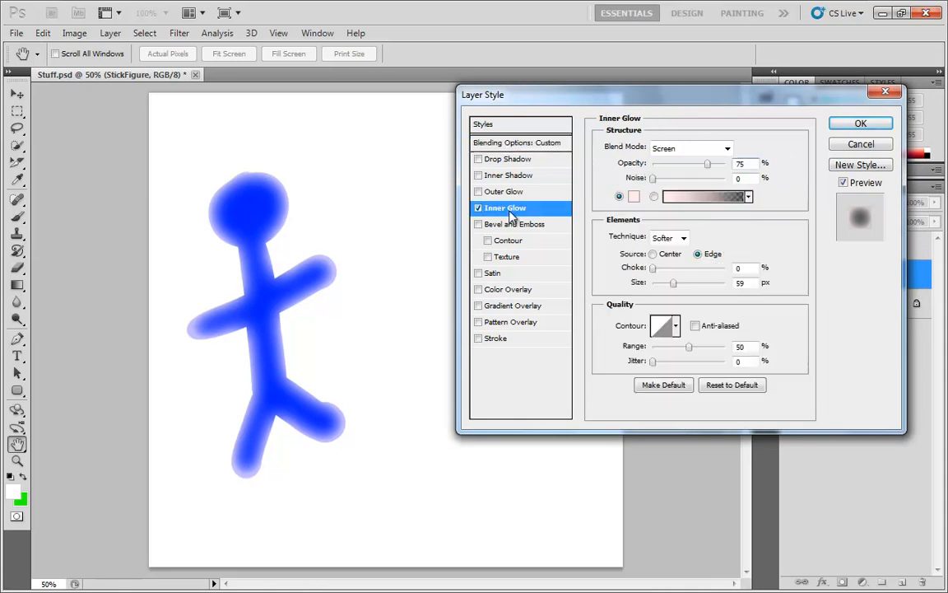
click(634, 196)
click(47, 419)
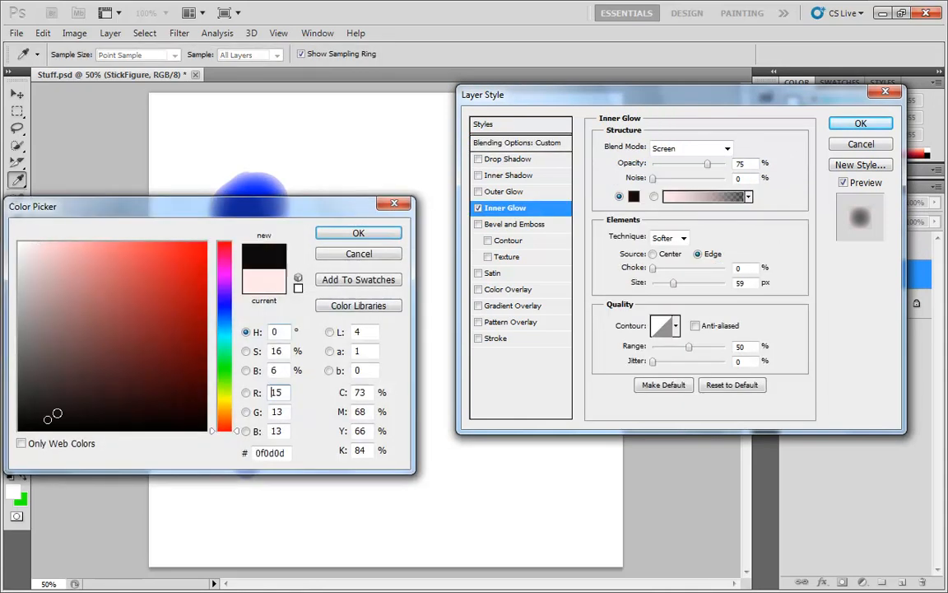
click(359, 234)
click(667, 150)
click(664, 163)
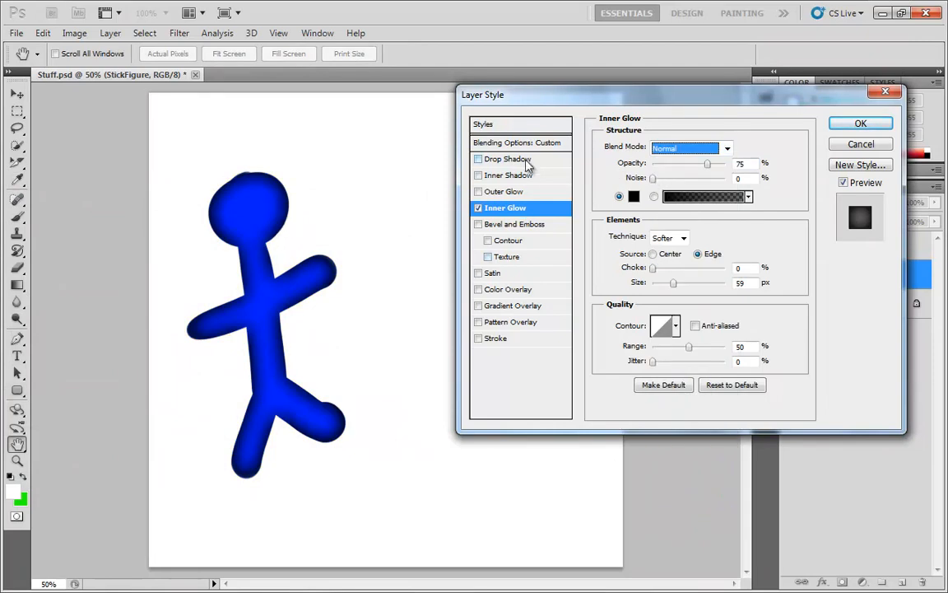
Step: Lower StickFigure's fill opacity to 0% with the inner glow on, and raise it back to 100%
click(480, 141)
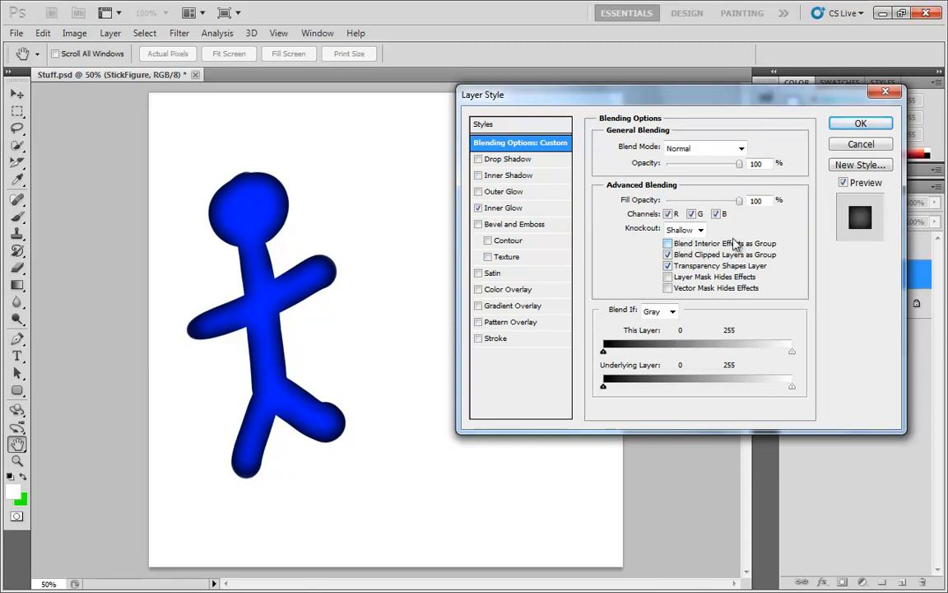
drag(738, 201, 601, 204)
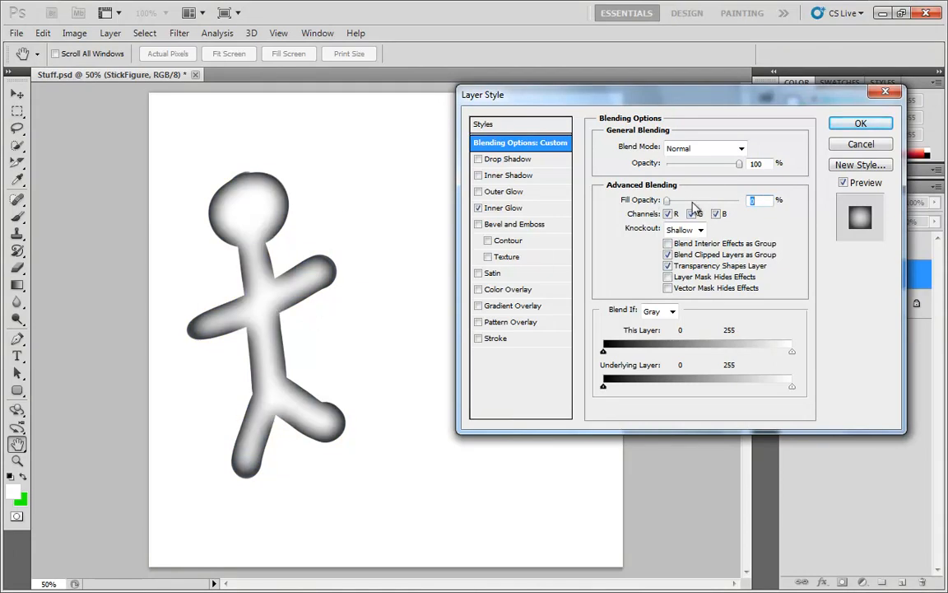
drag(667, 201, 745, 215)
Step: Turn on Blend Interior Effects as Group for StickFigure and set its fill opacity to 55%
click(669, 244)
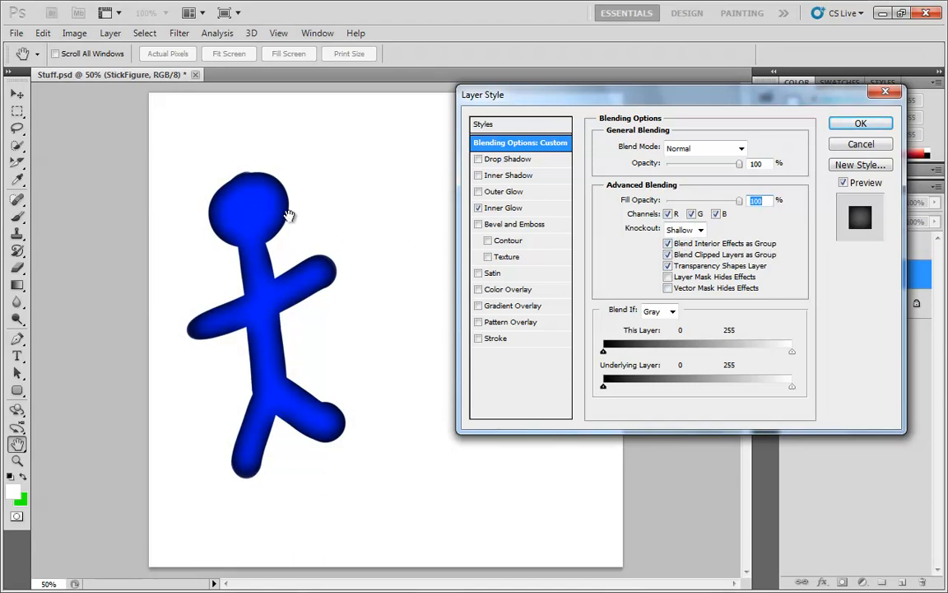
drag(738, 201, 706, 202)
Step: Toggle Blend Interior Effects as Group repeatedly to compare the inner glow, leaving the option off
click(668, 244)
click(667, 245)
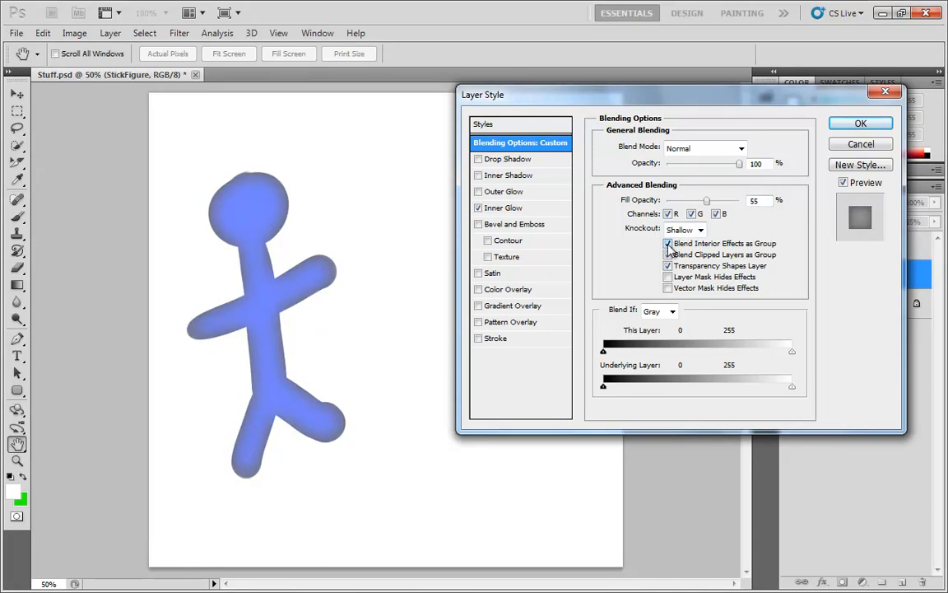
click(668, 245)
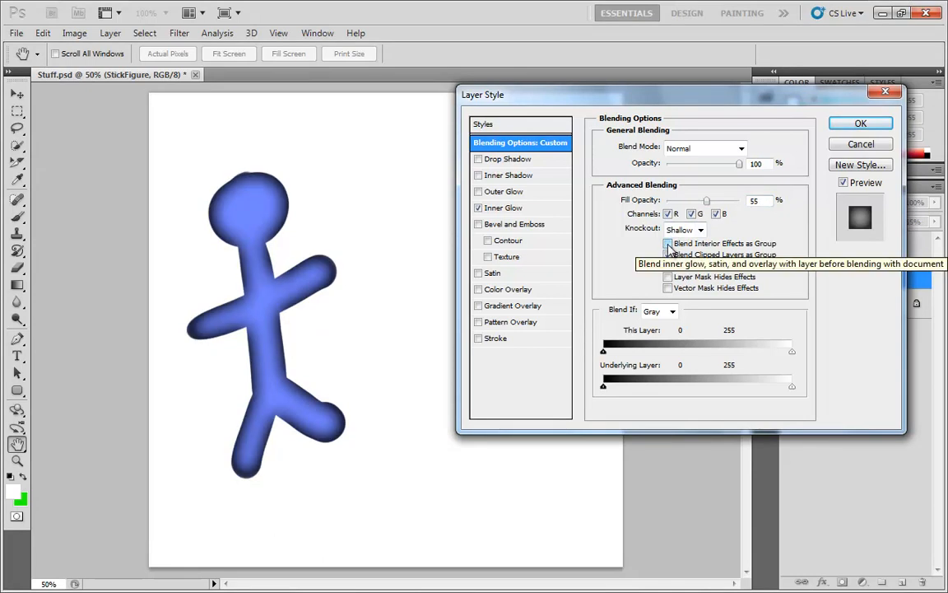
click(668, 244)
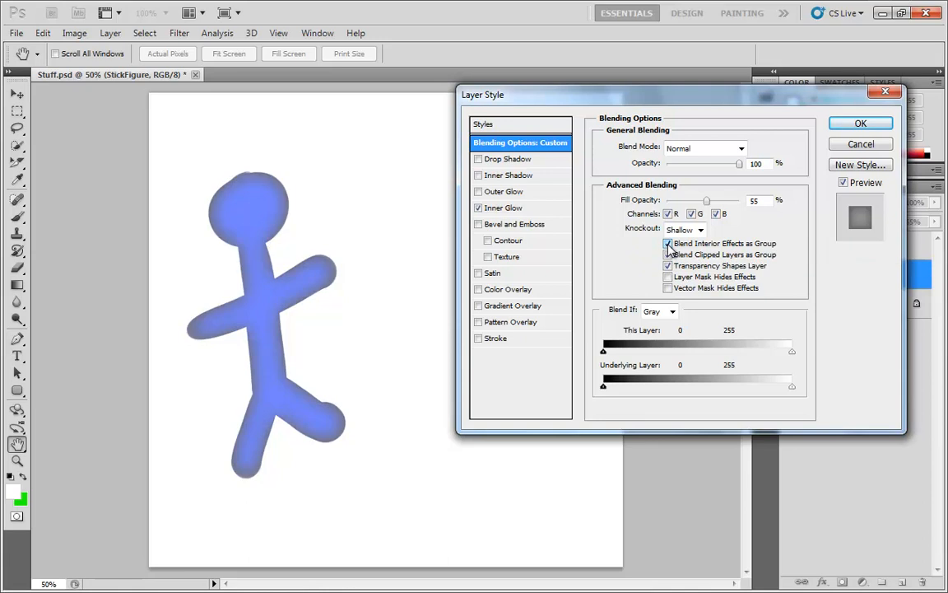
click(667, 245)
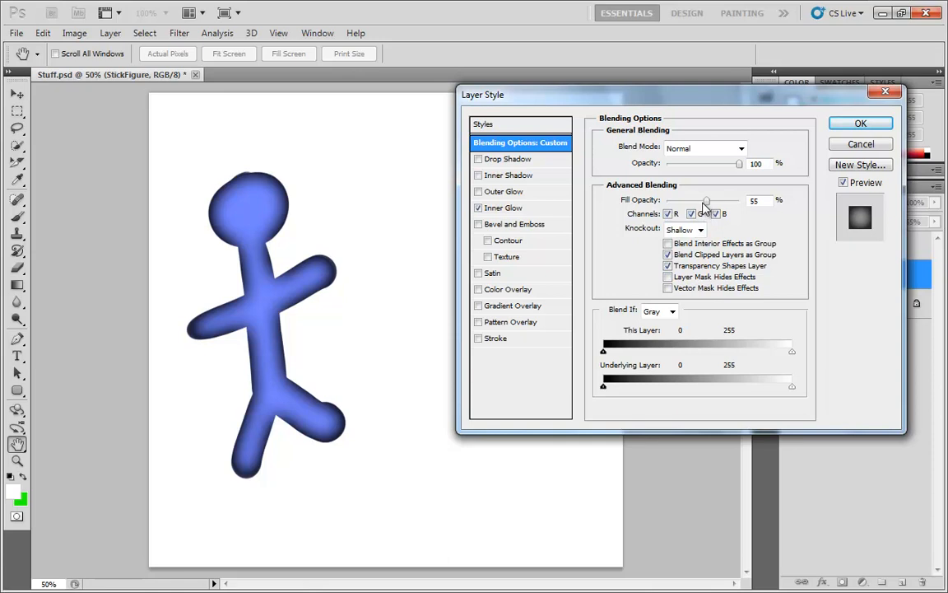
Step: Set StickFigure's fill opacity back to 100% and apply the layer style
drag(706, 204, 738, 202)
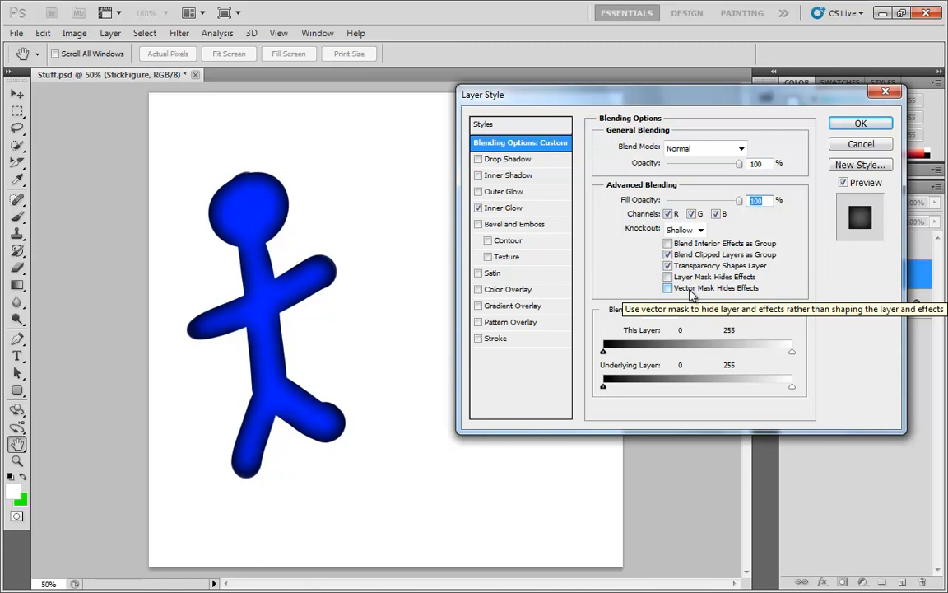
click(862, 124)
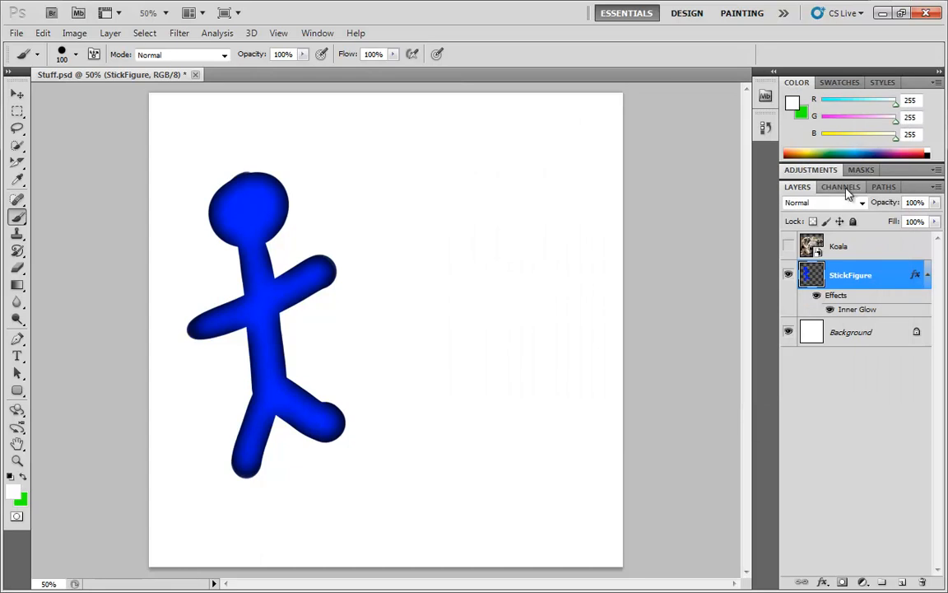
Step: Hide the StickFigure layer
click(787, 276)
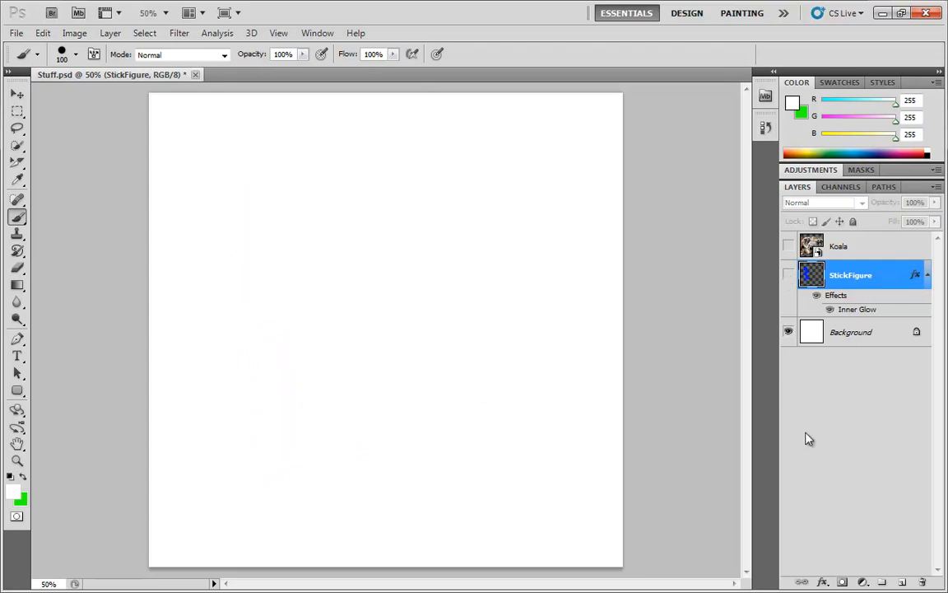
click(862, 582)
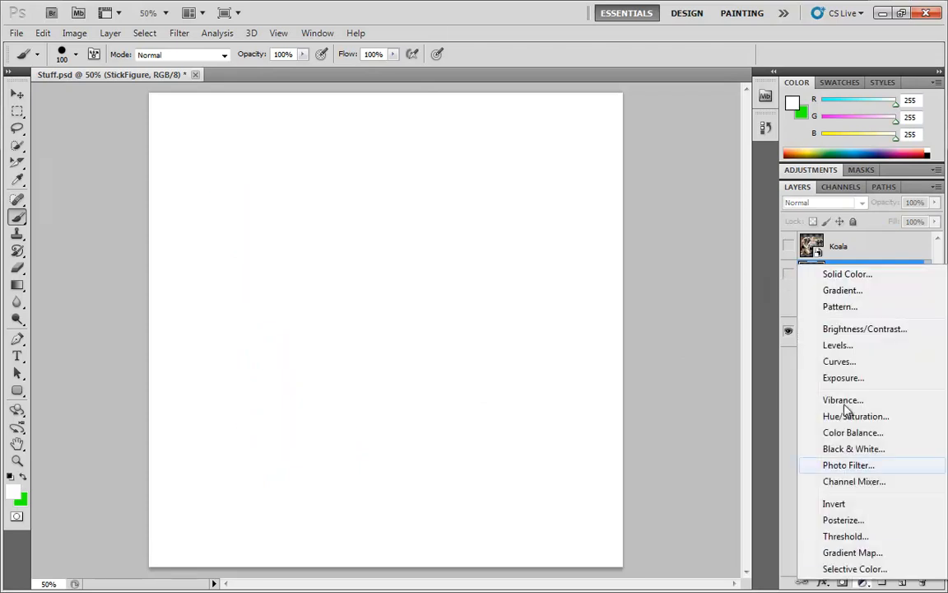
click(786, 428)
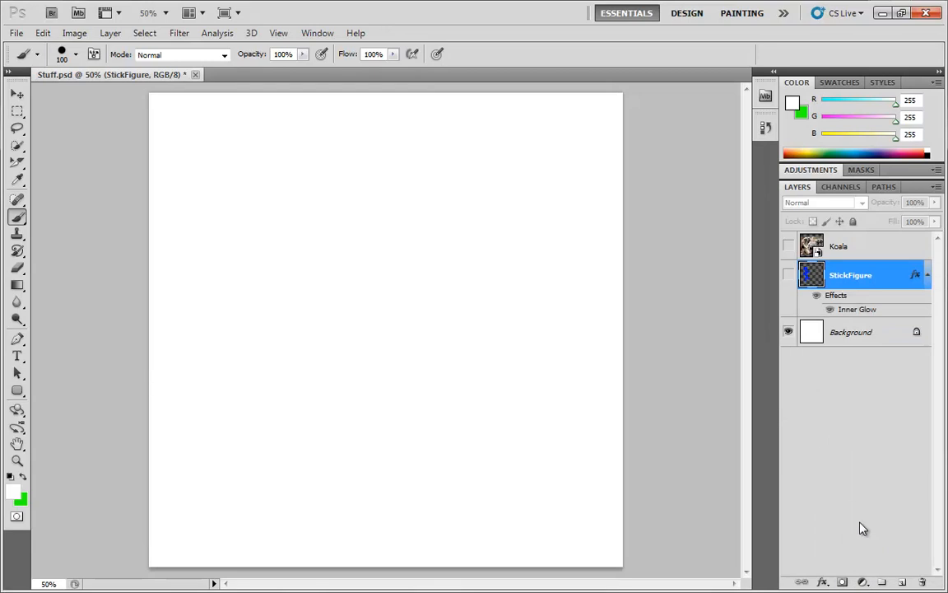
Step: Add a solid color fill layer above StickFigure using dark green, about #066701
click(862, 582)
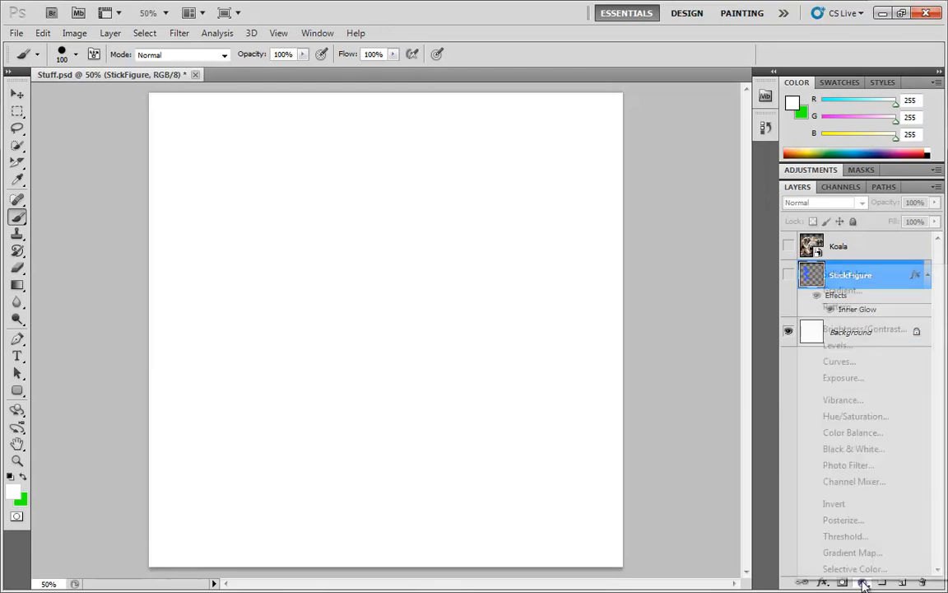
click(830, 275)
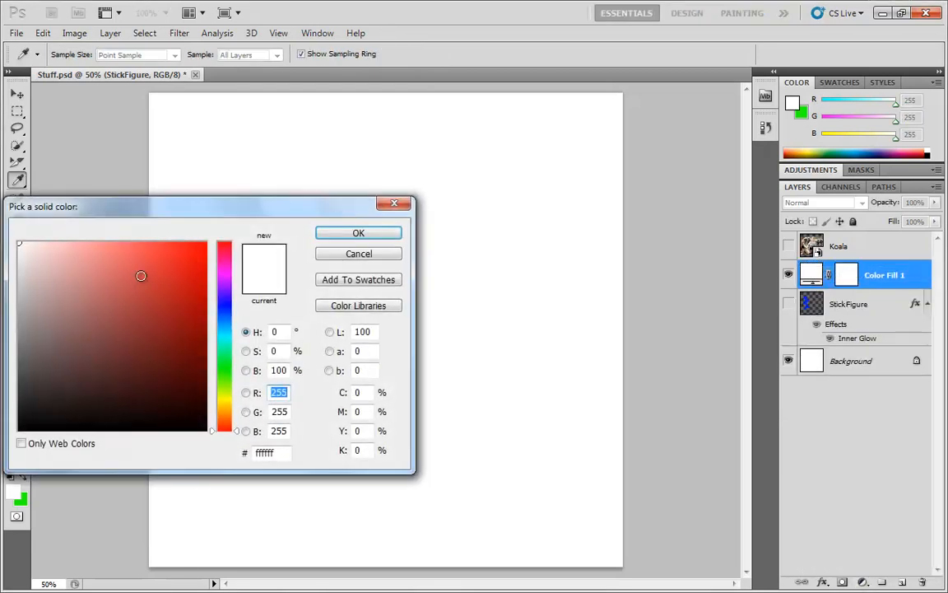
click(224, 369)
click(187, 315)
drag(187, 316, 205, 354)
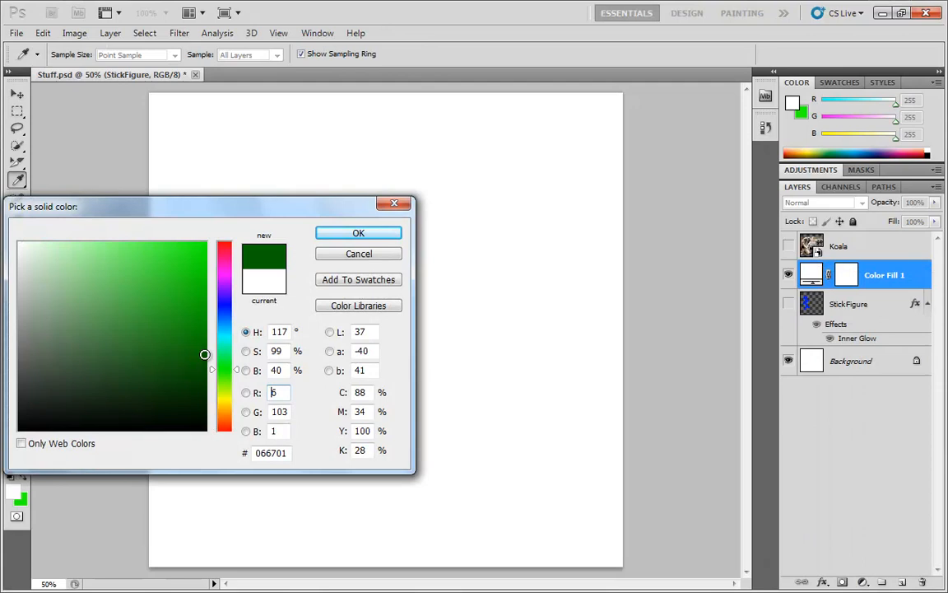
click(345, 236)
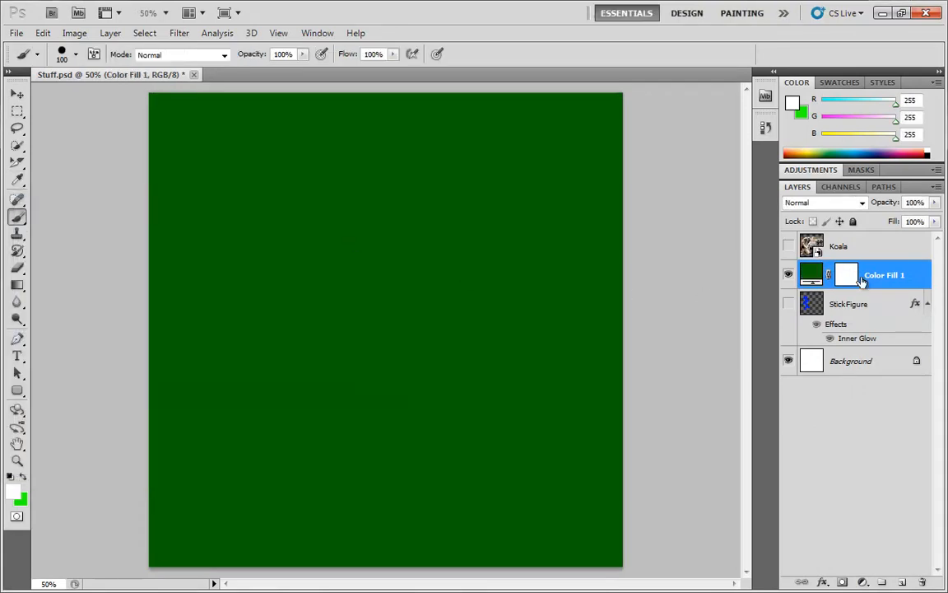
Step: Invert the green fill layer's mask to black and paint a white stick figure with head, body, arms and legs on it
click(848, 276)
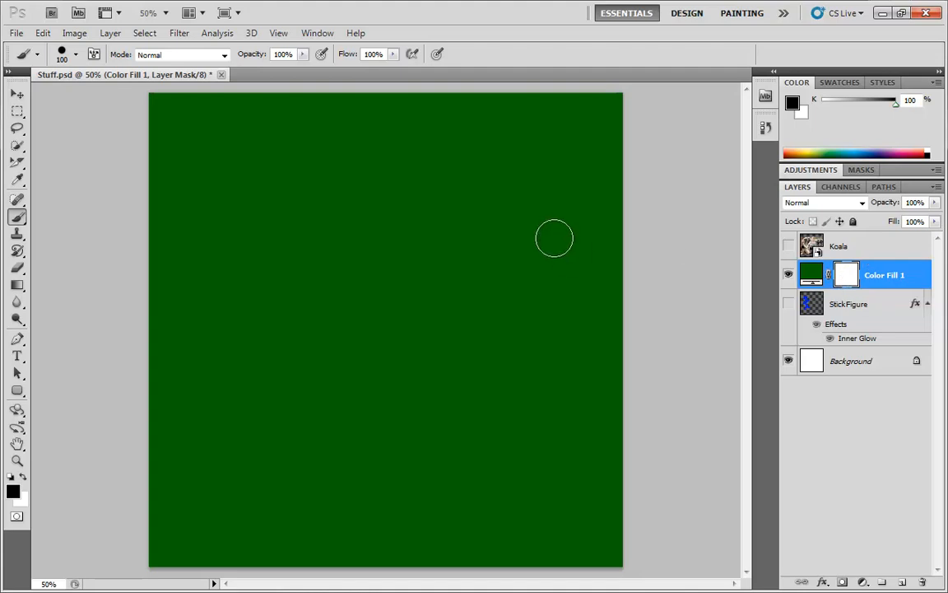
key(ctrl+i)
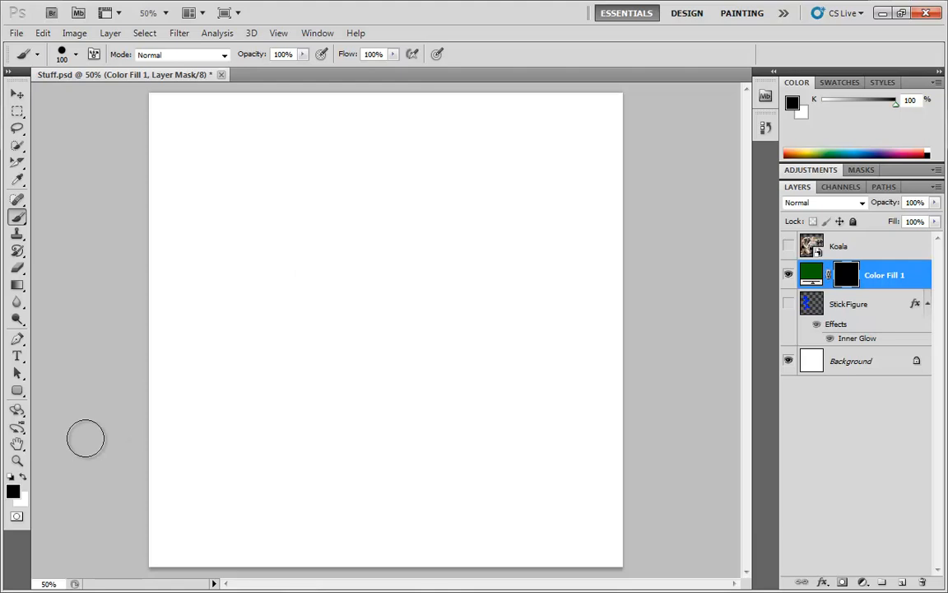
key(x)
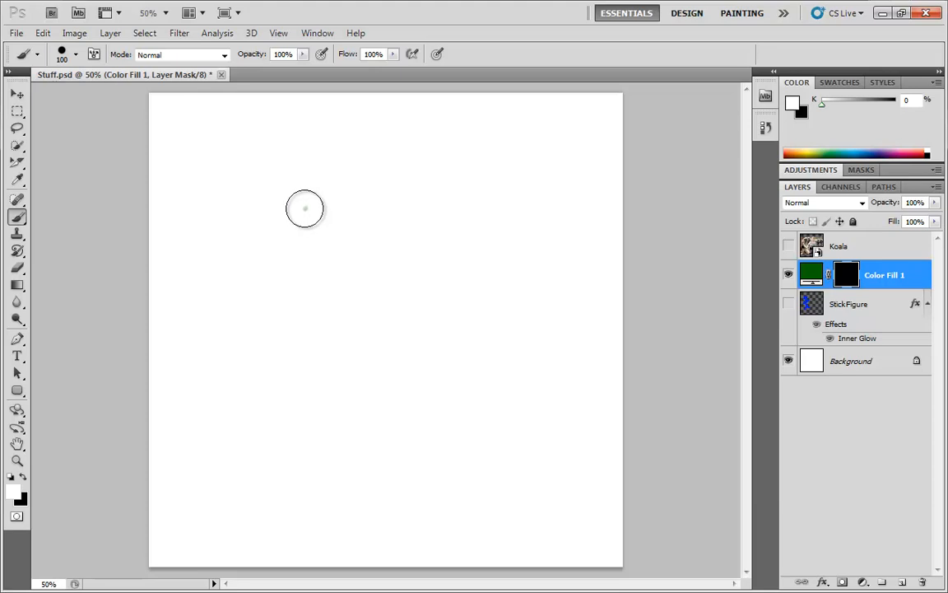
mouse_move(305, 208)
mouse_down()
mouse_move(306, 244)
mouse_move(293, 219)
mouse_move(320, 226)
mouse_move(293, 242)
mouse_move(310, 204)
mouse_move(320, 245)
mouse_move(285, 213)
mouse_move(316, 224)
mouse_move(318, 377)
mouse_move(281, 476)
mouse_move(367, 421)
mouse_move(403, 470)
mouse_up()
mouse_move(246, 297)
mouse_down()
mouse_move(308, 323)
mouse_move(351, 280)
mouse_move(350, 256)
mouse_up()
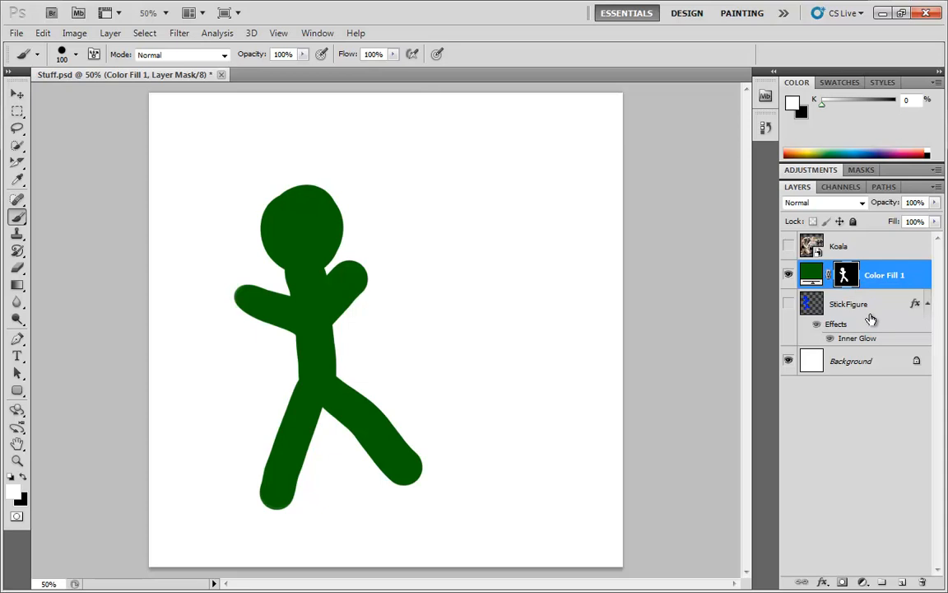
Step: Add a drop shadow to Color Fill 1 with a 155° angle, 40 px distance and 40 px size
double_click(914, 282)
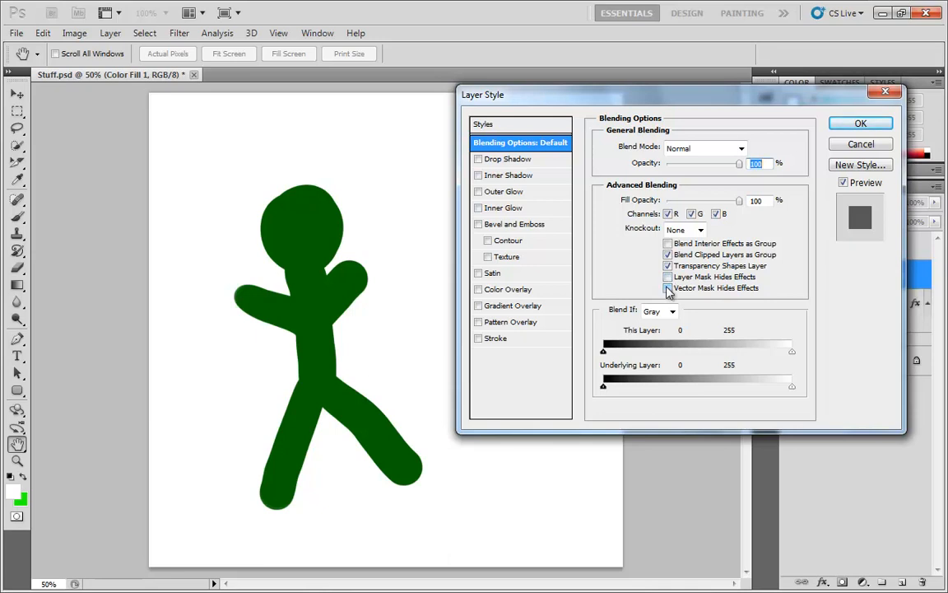
click(508, 159)
drag(324, 328, 343, 335)
drag(656, 237, 668, 238)
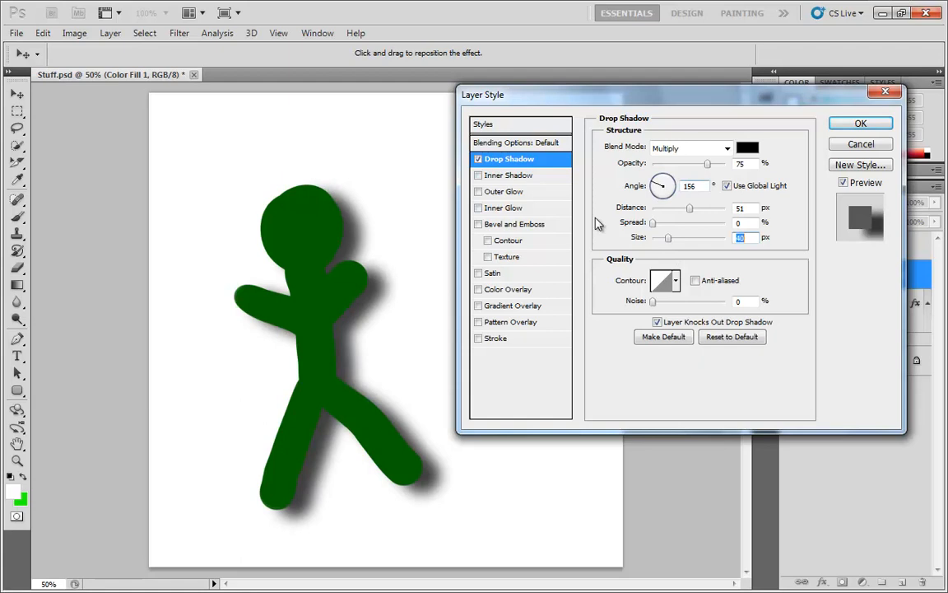
drag(406, 297, 404, 298)
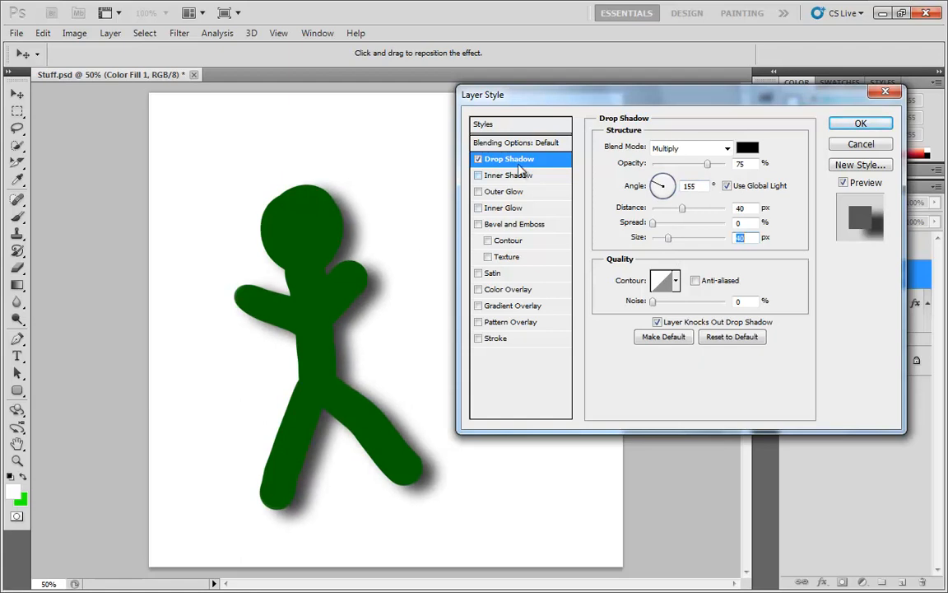
Step: Set Color Fill 1's fill opacity to 0% and try Layer Mask Hides Effects, leaving the option off
click(478, 142)
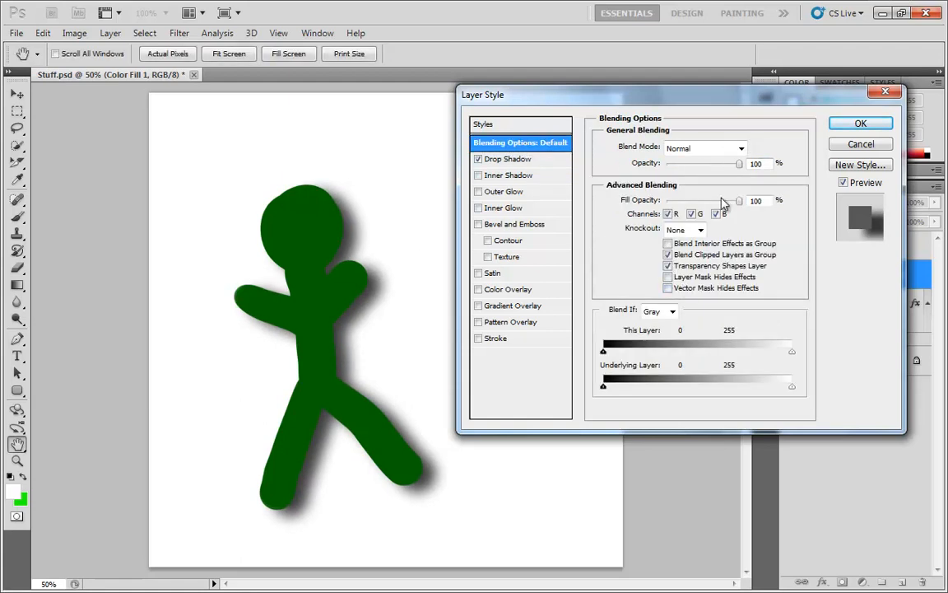
drag(738, 201, 659, 203)
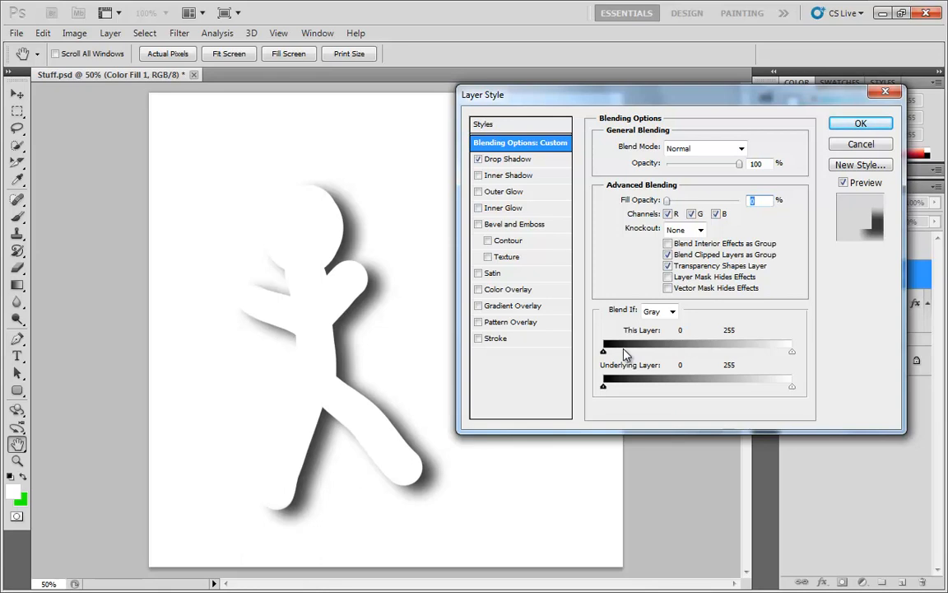
click(668, 278)
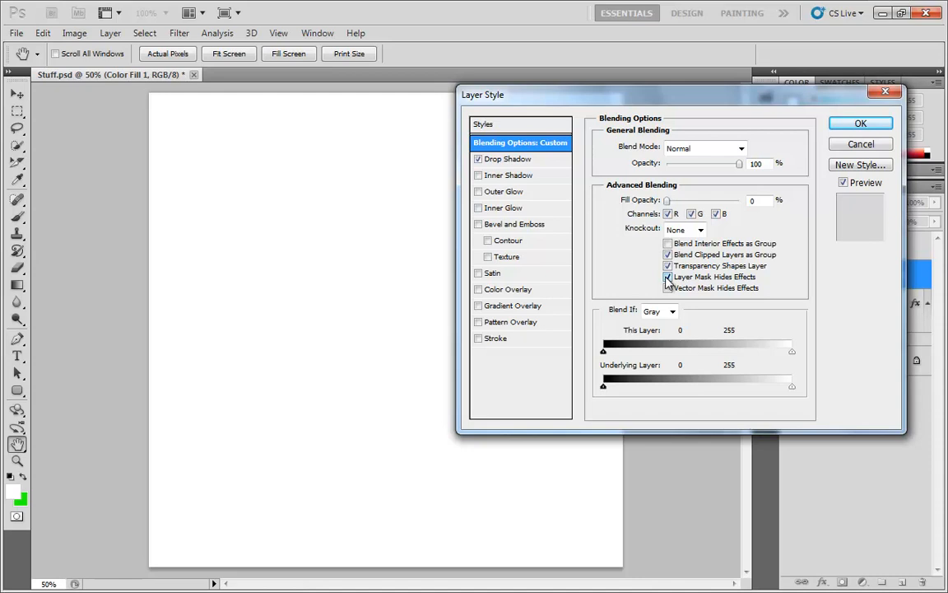
click(668, 277)
click(668, 288)
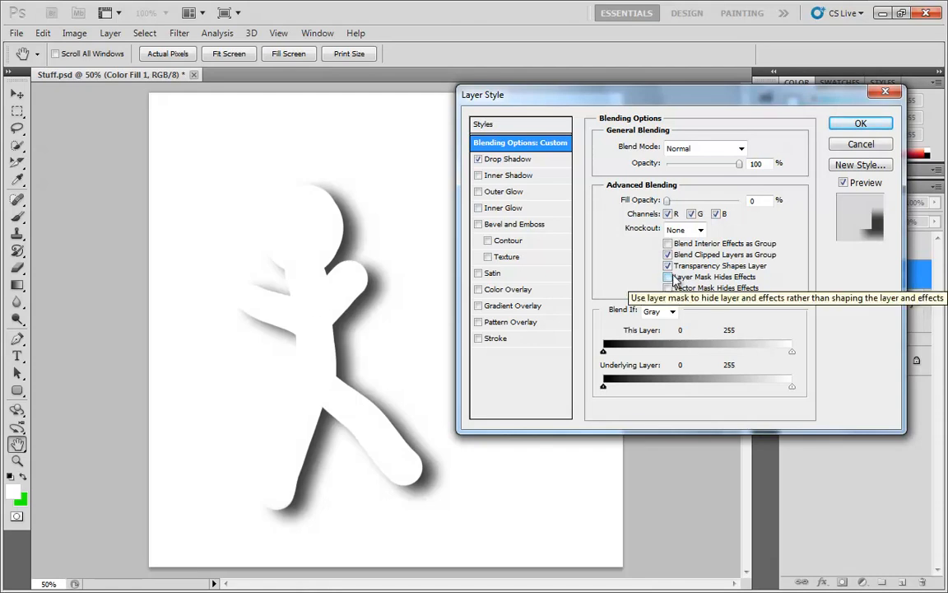
Step: Turn off Layer Knocks Out Drop Shadow for Color Fill 1, keeping the fill opacity at 0%
click(517, 162)
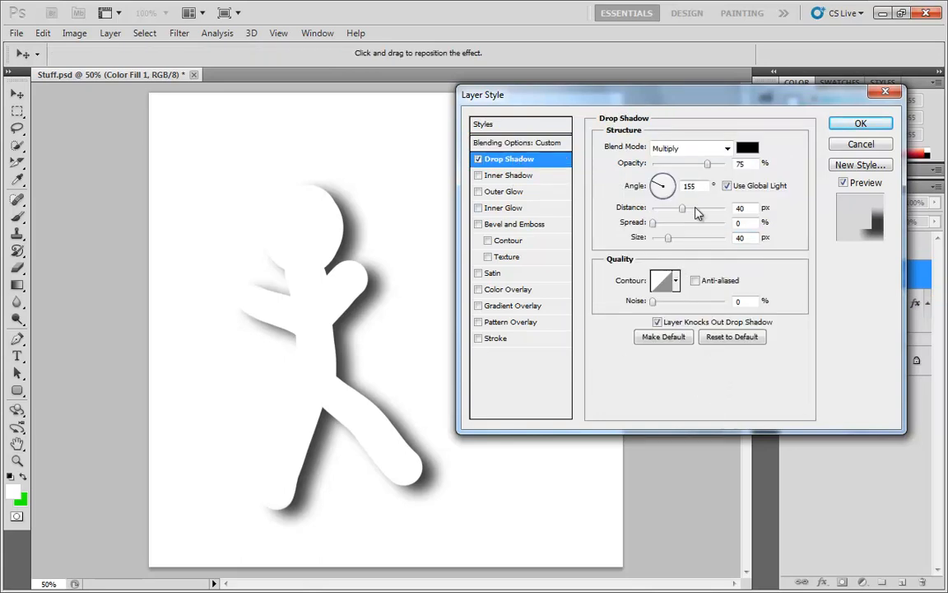
click(657, 322)
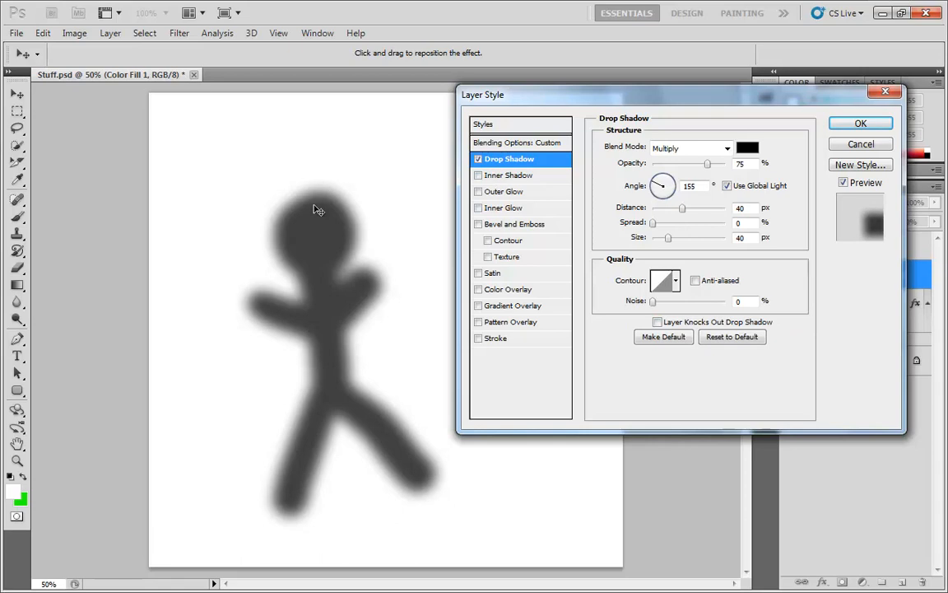
click(515, 143)
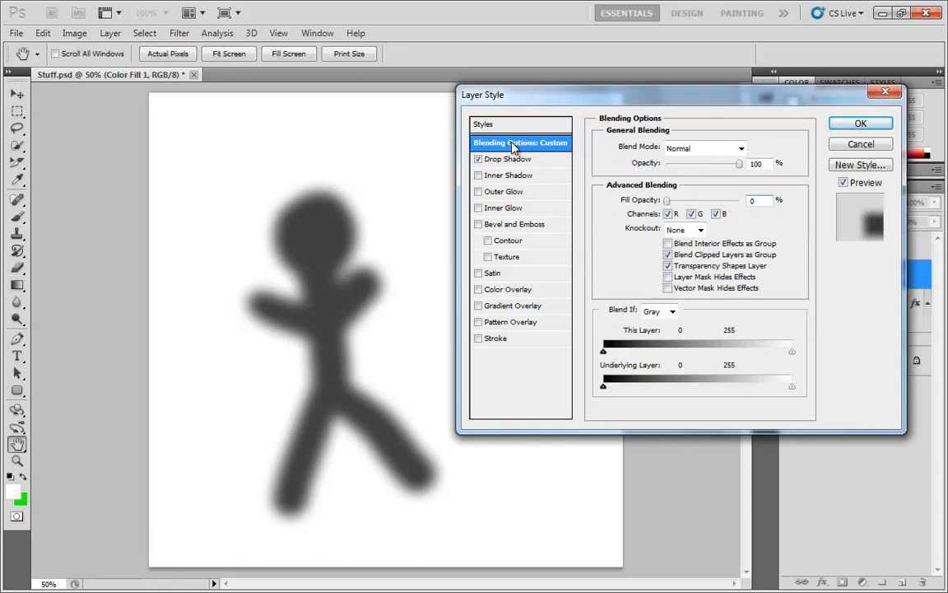
drag(669, 200, 577, 188)
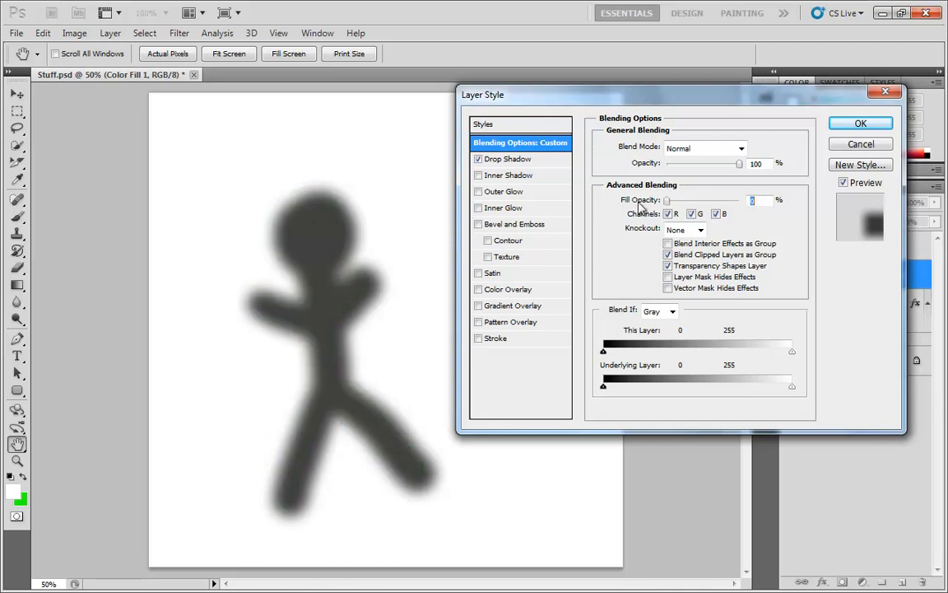
Step: Toggle Layer Mask Hides Effects repeatedly to compare how the mask clips the drop shadow, leaving the option off
click(668, 277)
click(667, 277)
click(668, 277)
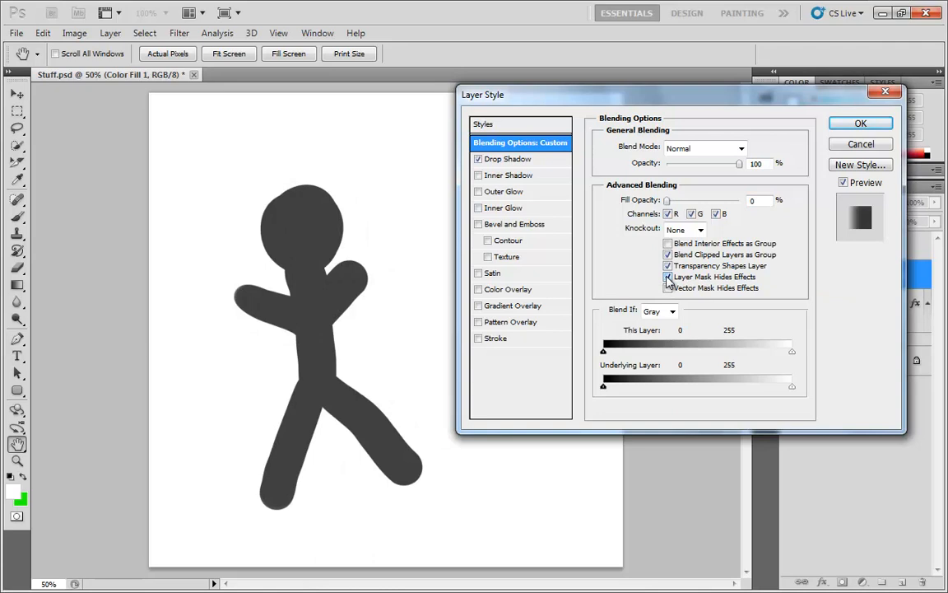
click(668, 277)
click(668, 278)
click(668, 277)
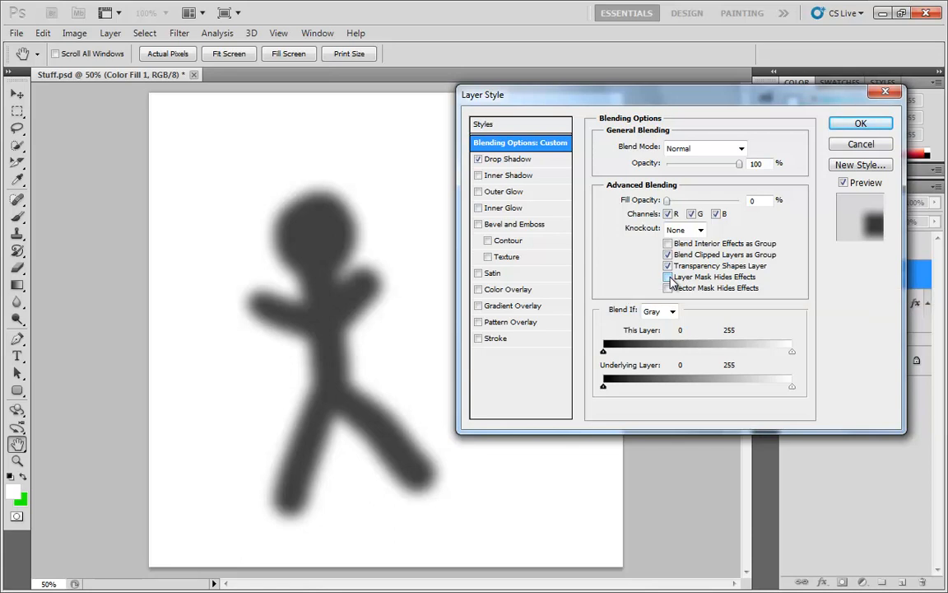
Step: Turn Layer Knocks Out Drop Shadow back on, return to the blending options and move the Layer Style dialog clear of the layer list
click(494, 158)
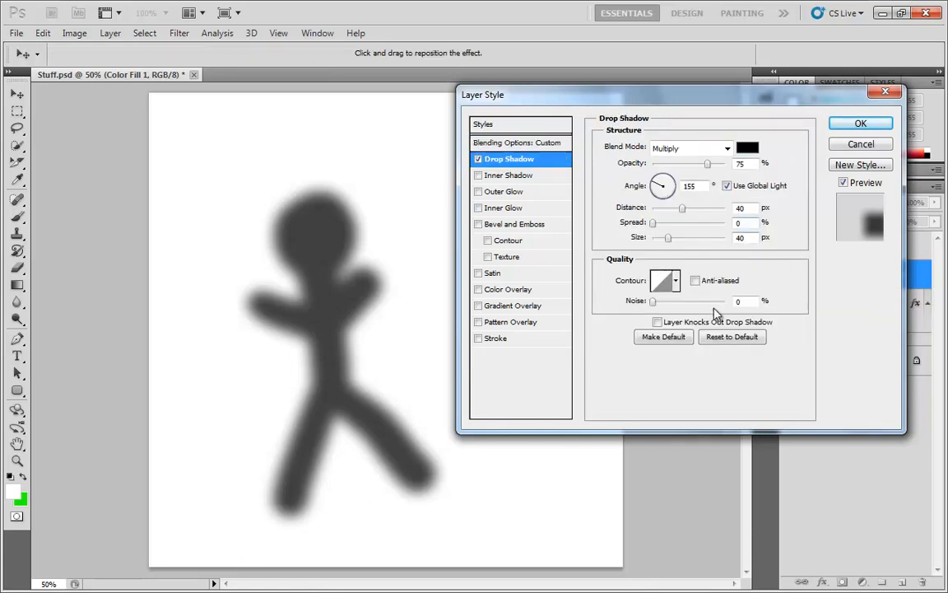
click(658, 322)
click(510, 144)
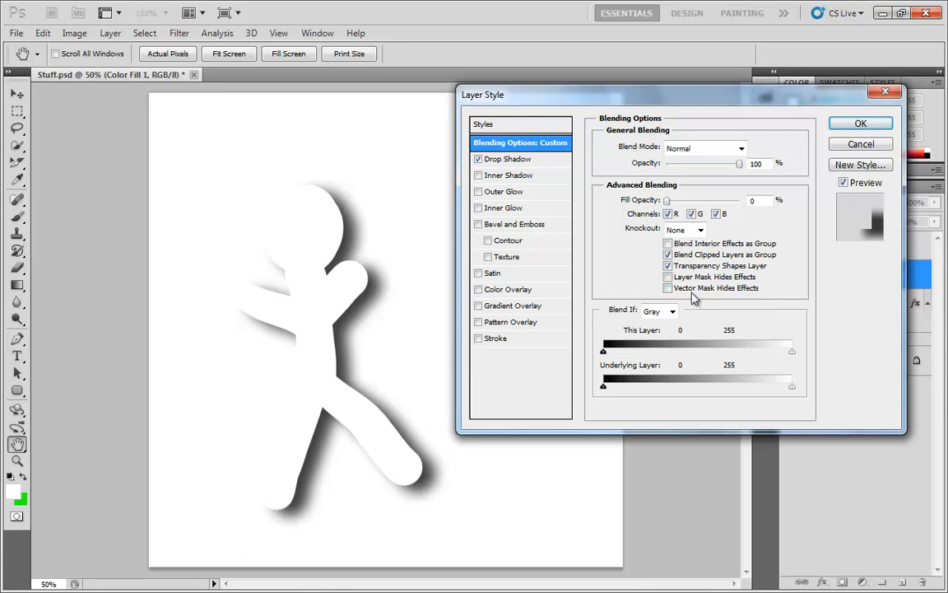
drag(766, 105, 627, 93)
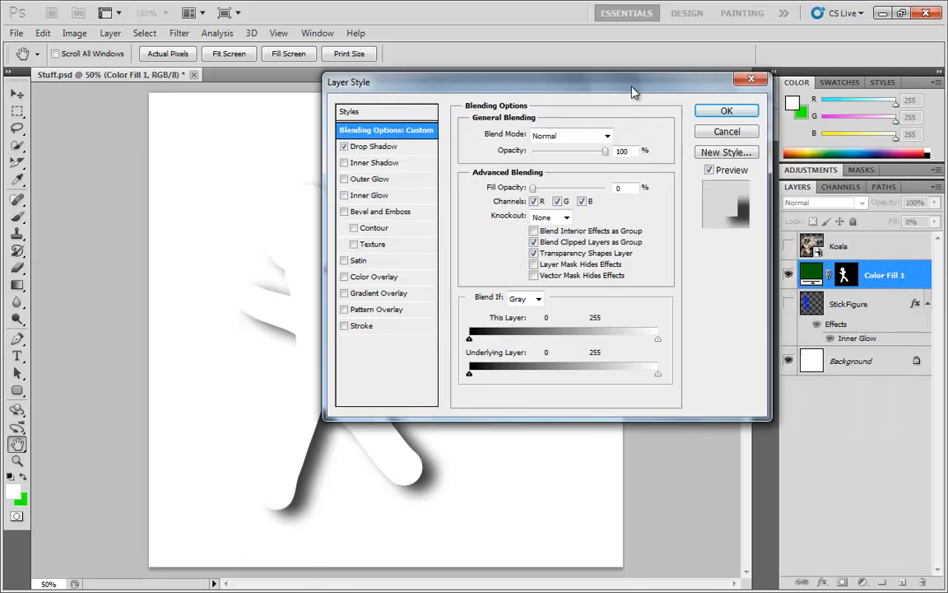